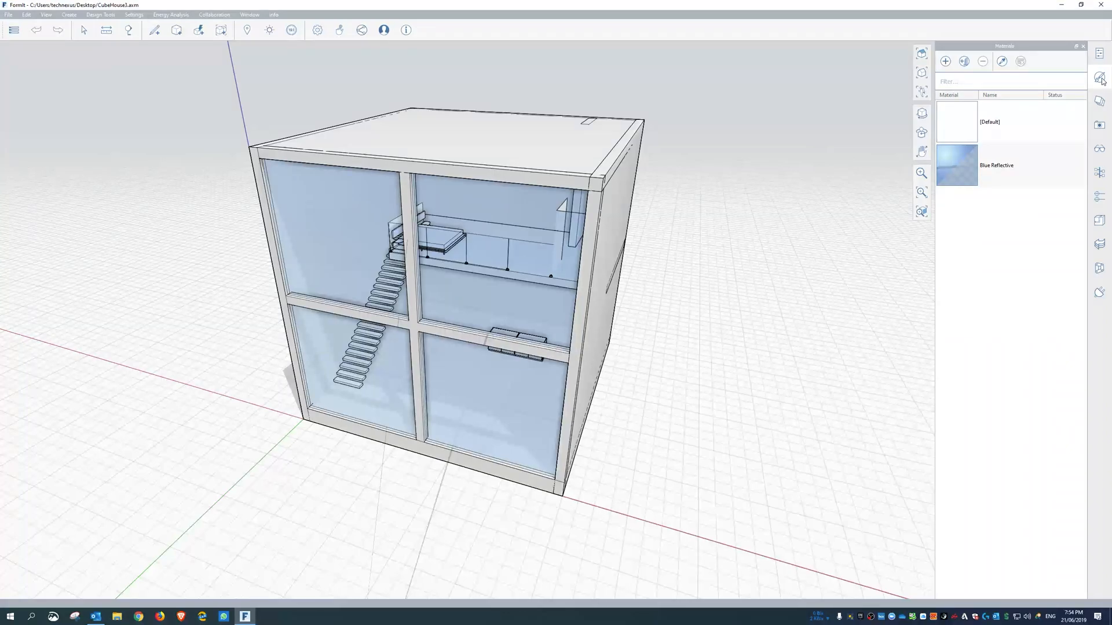
# Step: Hide the Windows layer so the glazing no longer covers the house interior
pyautogui.moveTo(689, 295); pyautogui.dragTo(665, 263, button='middle')
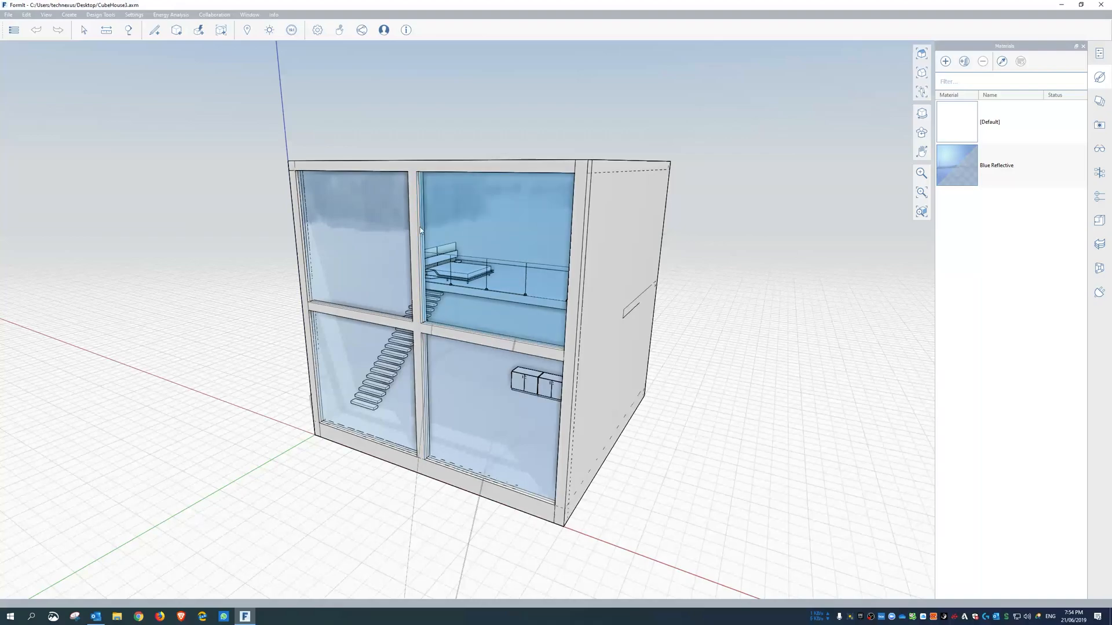
pyautogui.click(1098, 197)
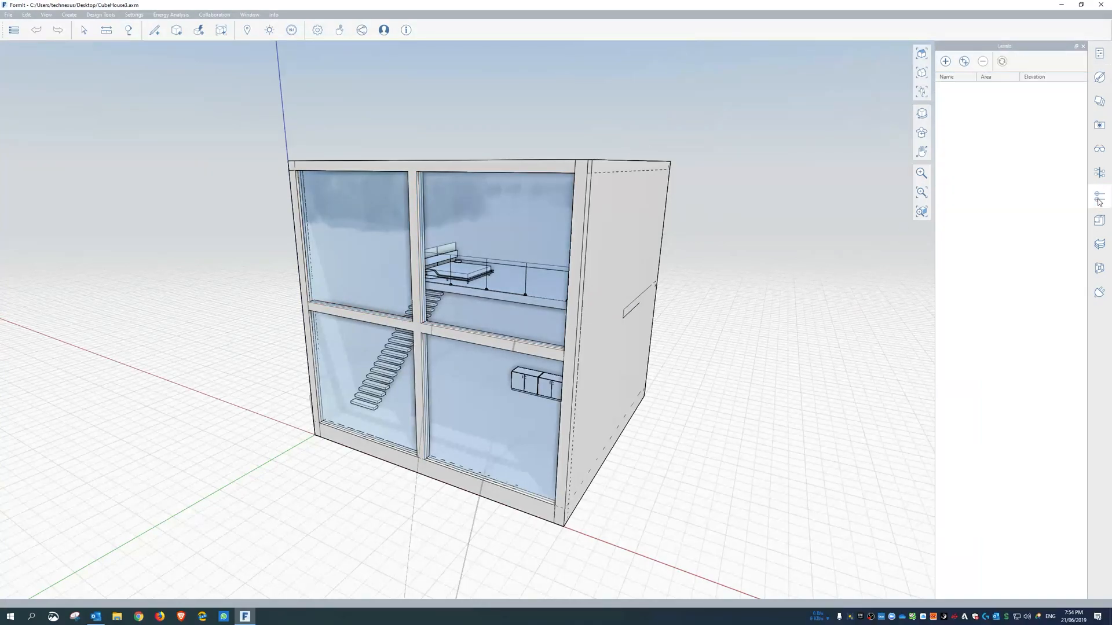
pyautogui.click(1098, 103)
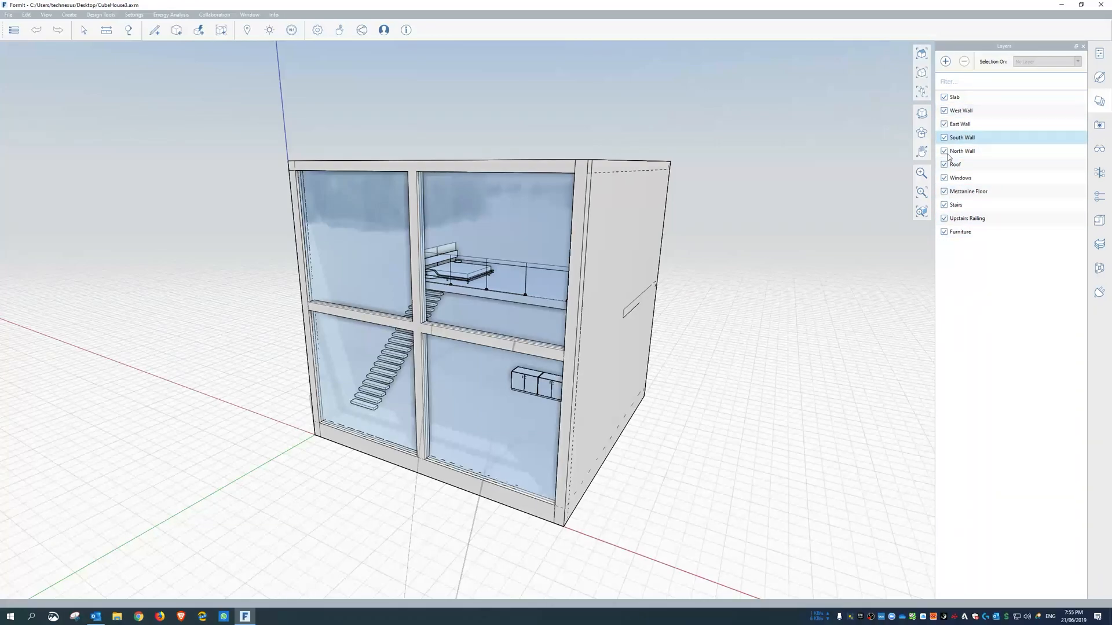
pyautogui.click(945, 178)
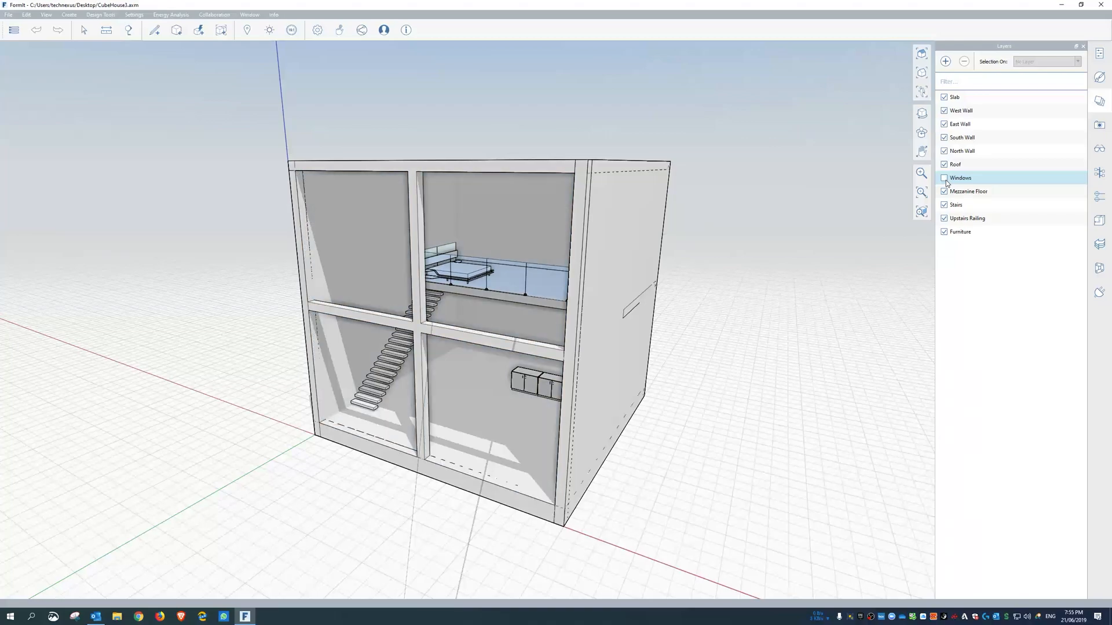
pyautogui.moveTo(738, 332); pyautogui.dragTo(678, 351, button='middle')
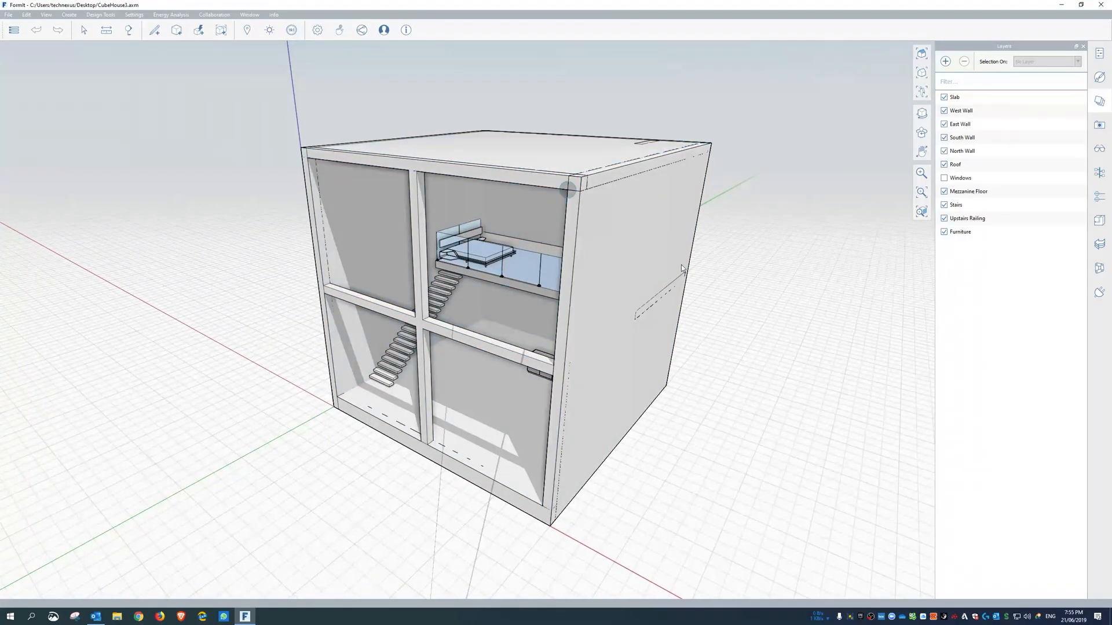
# Step: Open the Autodesk Material Library for importing materials, and move and resize its window beside the model
pyautogui.click(1099, 77)
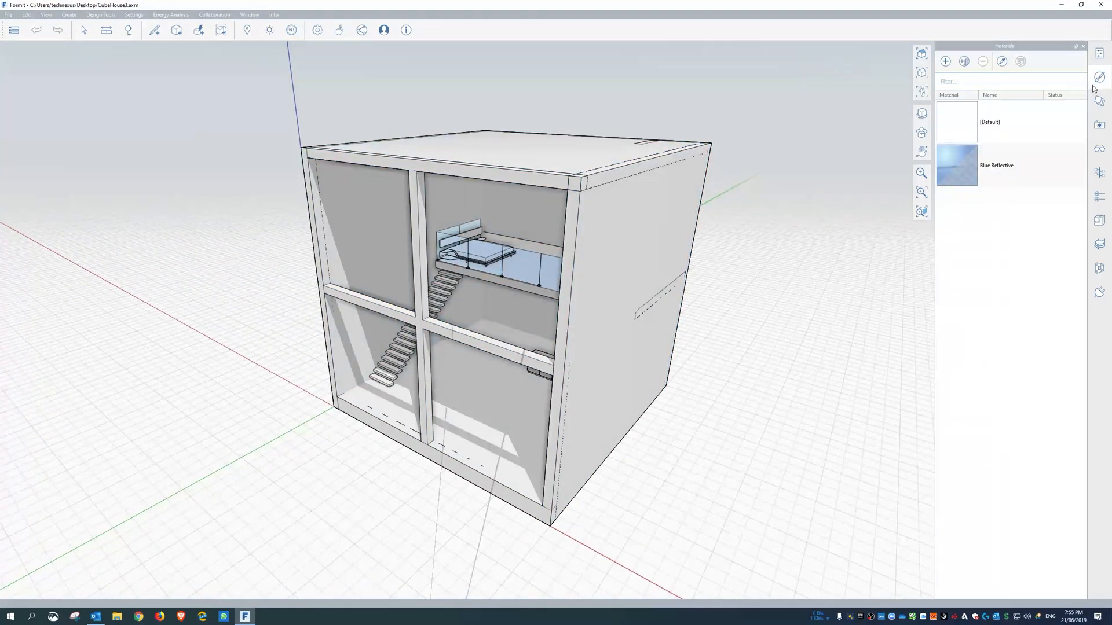
pyautogui.click(965, 62)
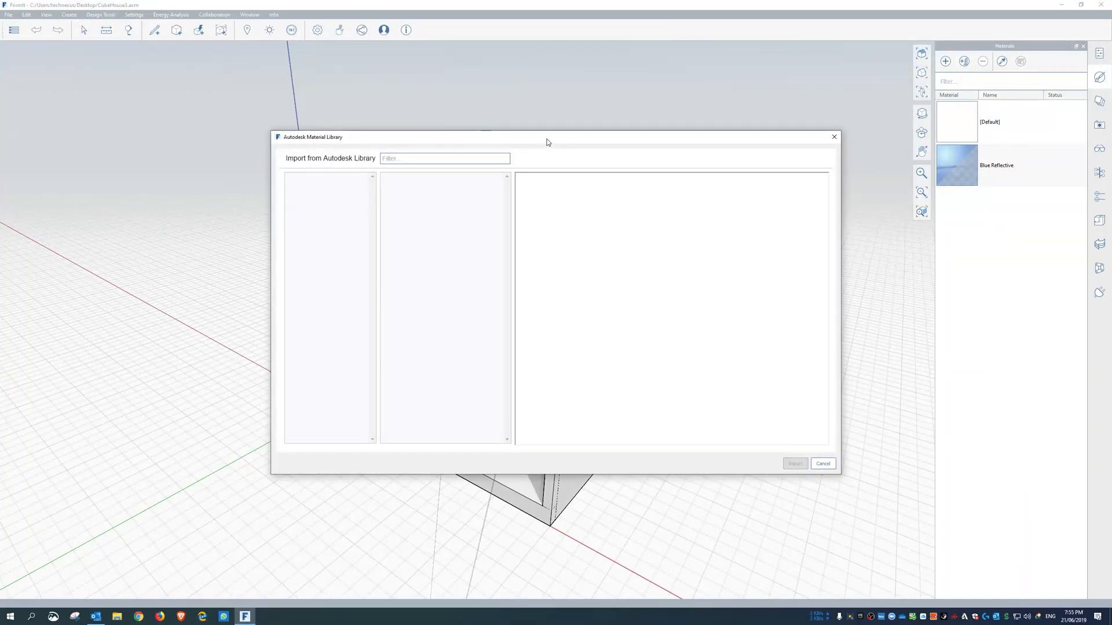
pyautogui.click(821, 464)
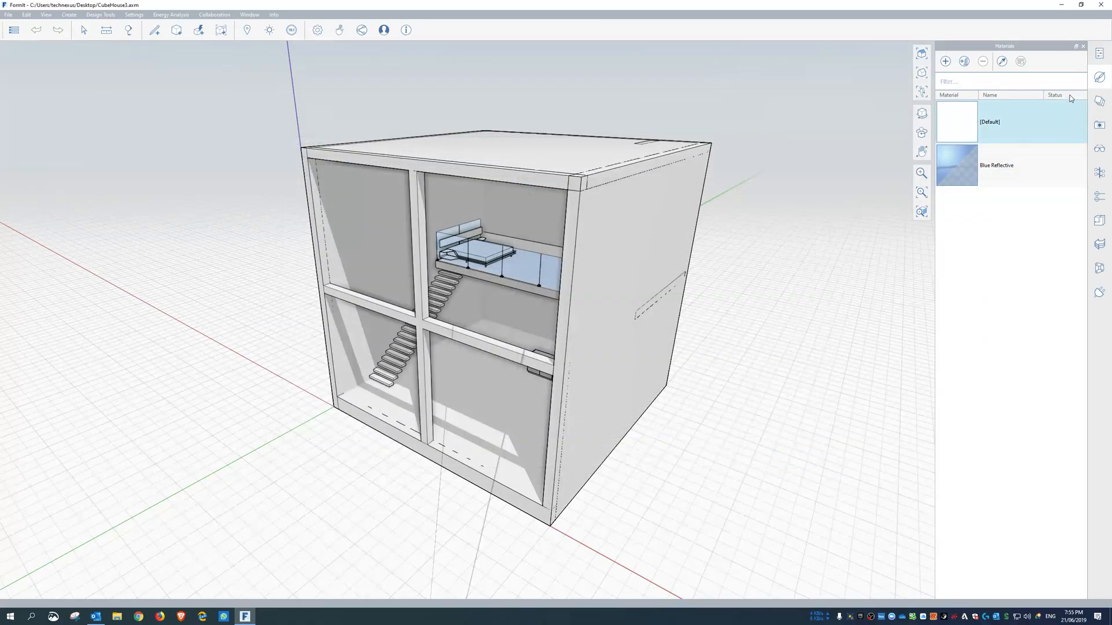
pyautogui.click(968, 64)
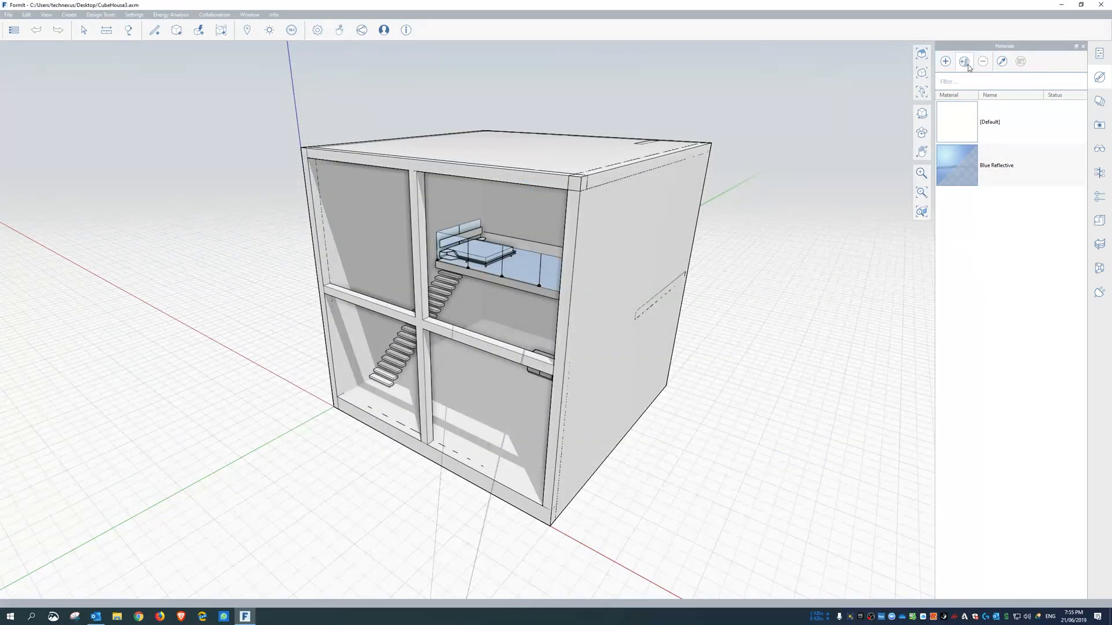
pyautogui.moveTo(560, 131); pyautogui.dragTo(755, 144)
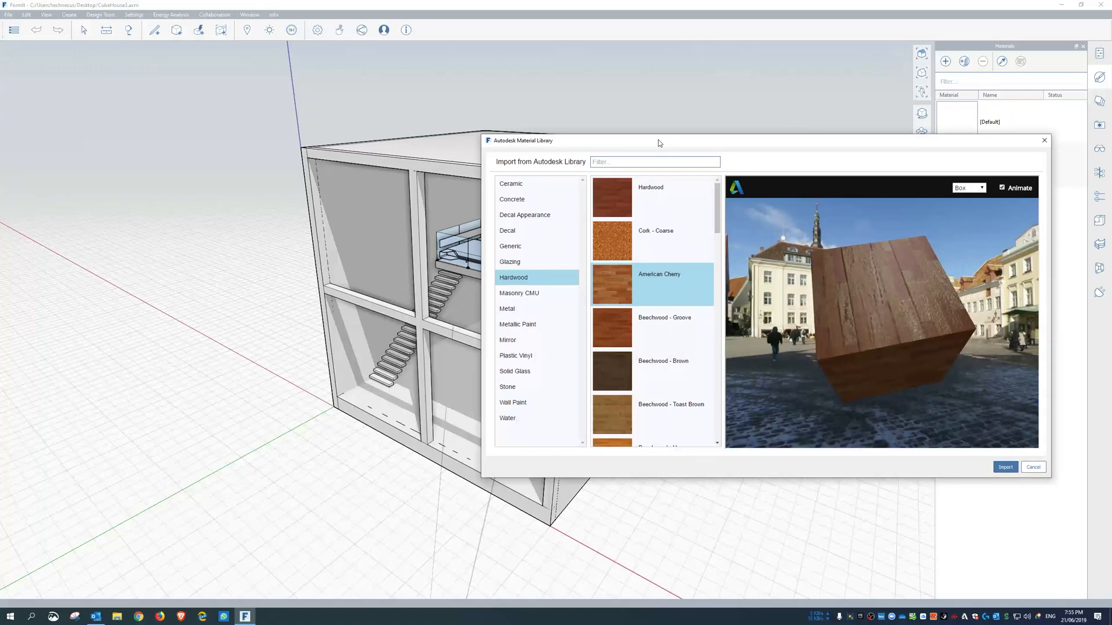
pyautogui.moveTo(483, 141); pyautogui.dragTo(575, 79)
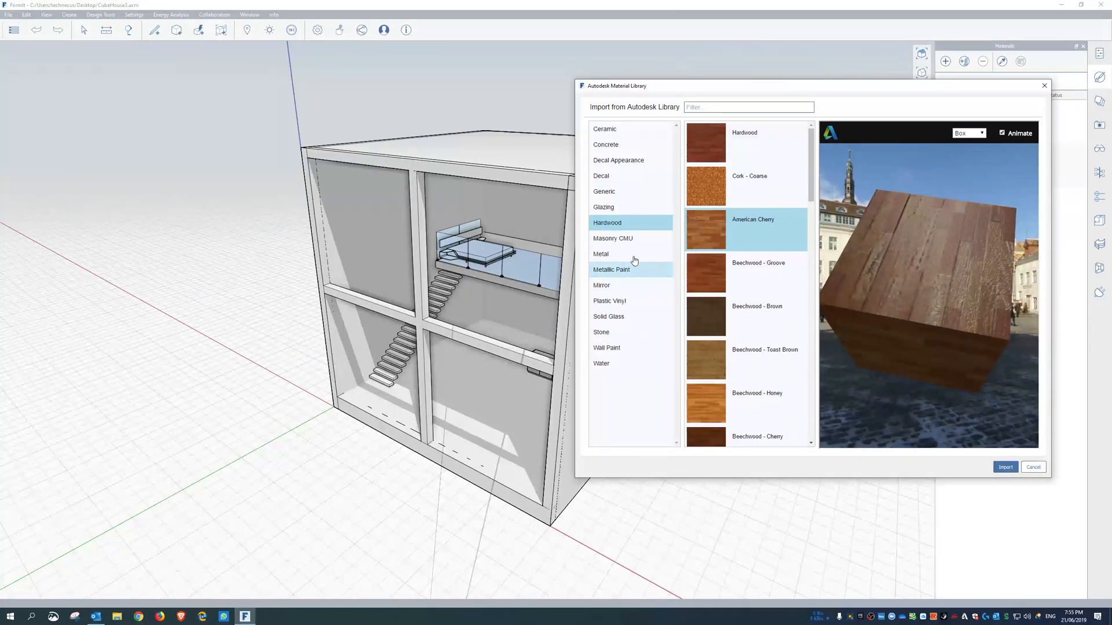
# Step: Browse the library's material categories from Ceramic through Hardwood
pyautogui.click(629, 131)
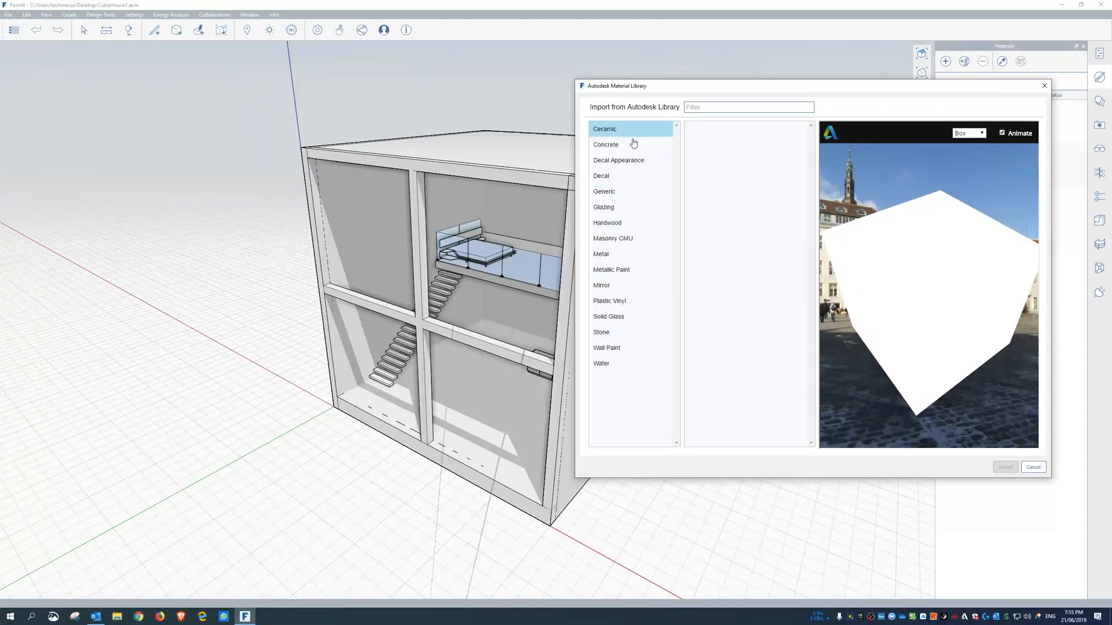
pyautogui.click(643, 144)
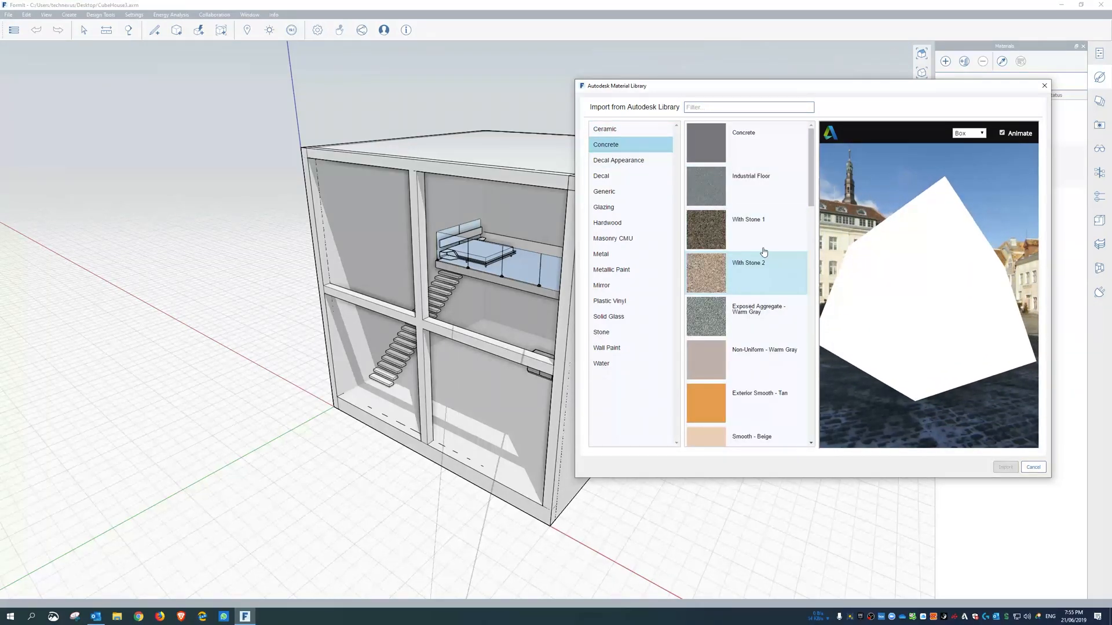
pyautogui.click(648, 161)
pyautogui.click(638, 176)
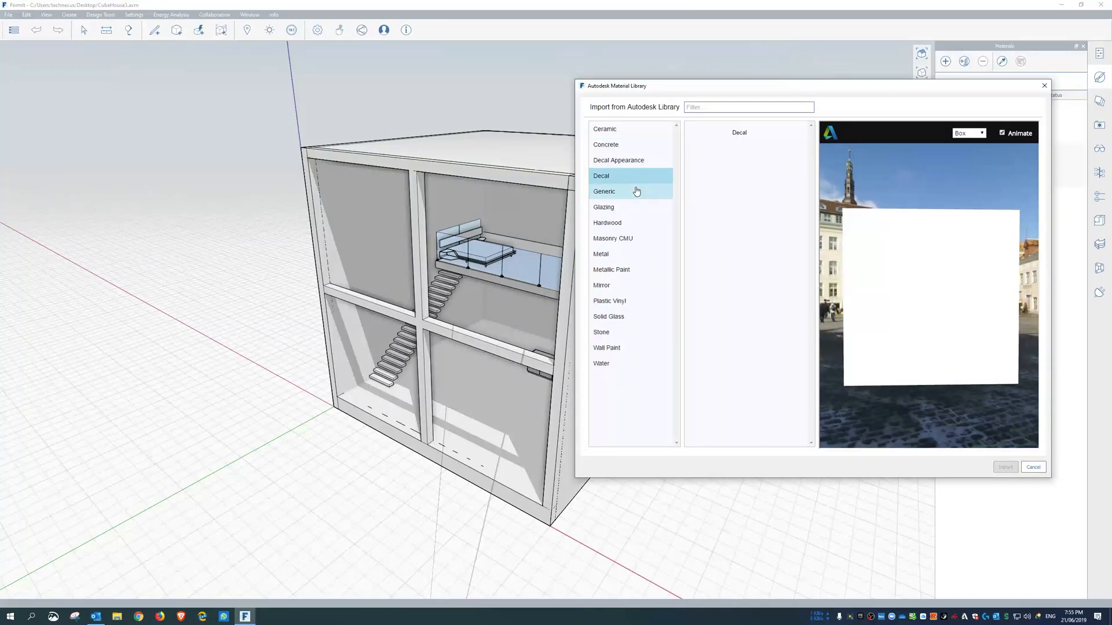
pyautogui.click(633, 191)
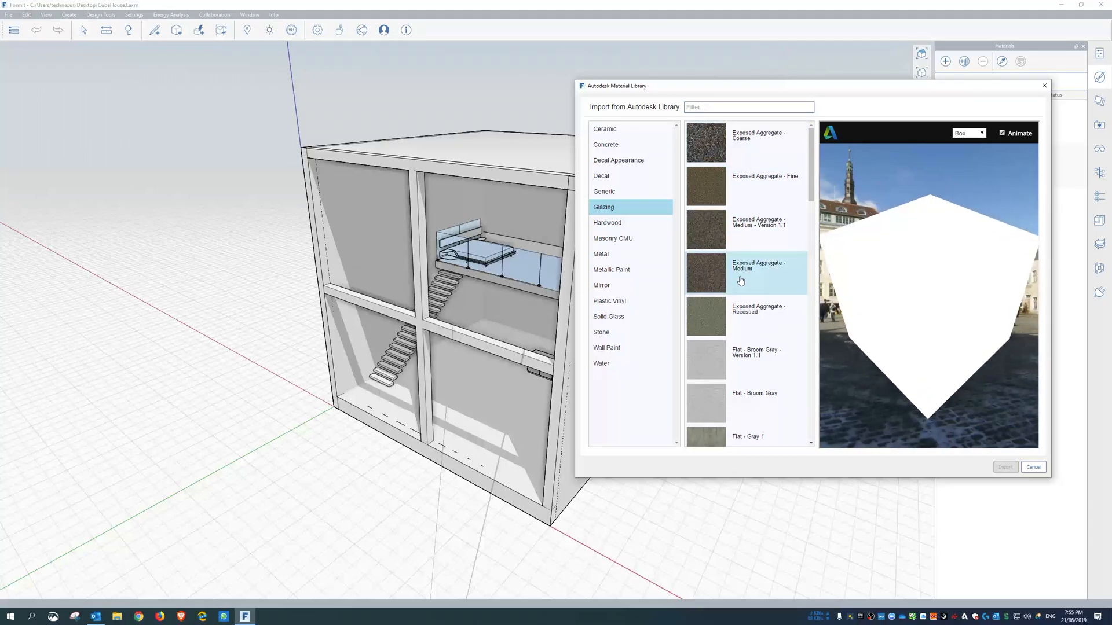
pyautogui.scroll(-2, 740, 281)
pyautogui.scroll(2, 732, 261)
pyautogui.click(631, 221)
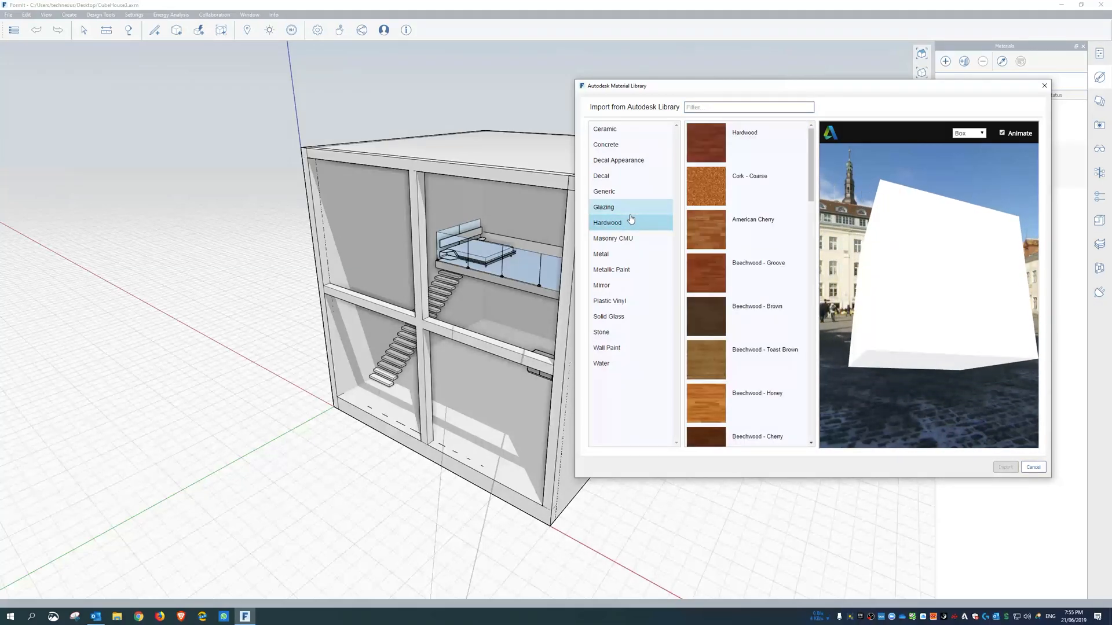
# Step: Import the Retaining Wall - Cinder Blocks material from the Masonry CMU category
pyautogui.click(629, 245)
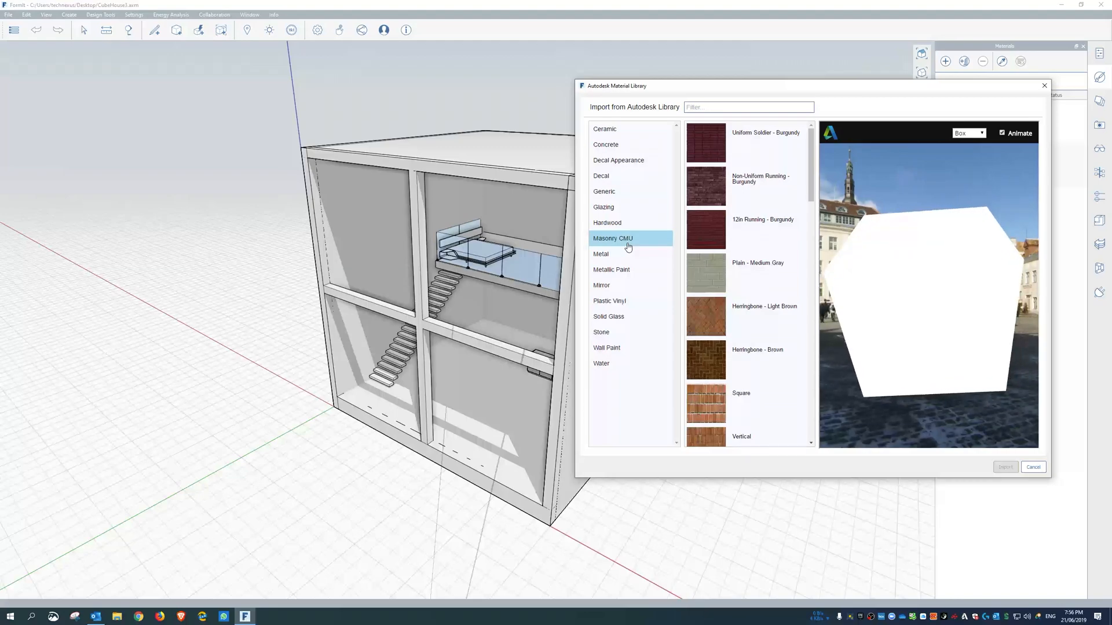
pyautogui.scroll(-3, 784, 261)
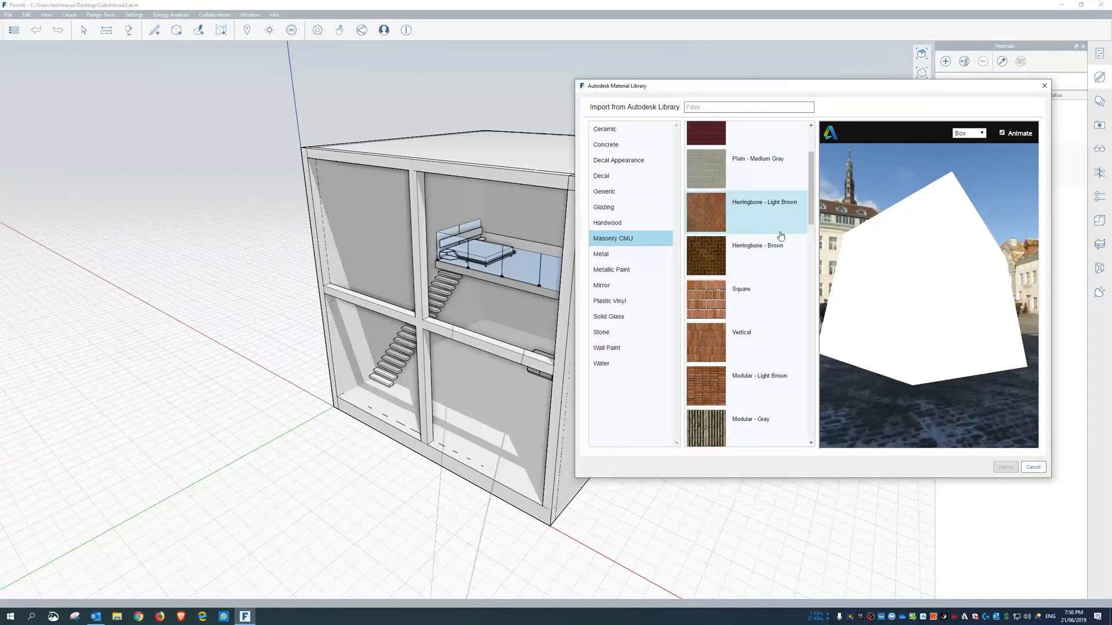
pyautogui.scroll(-6, 783, 228)
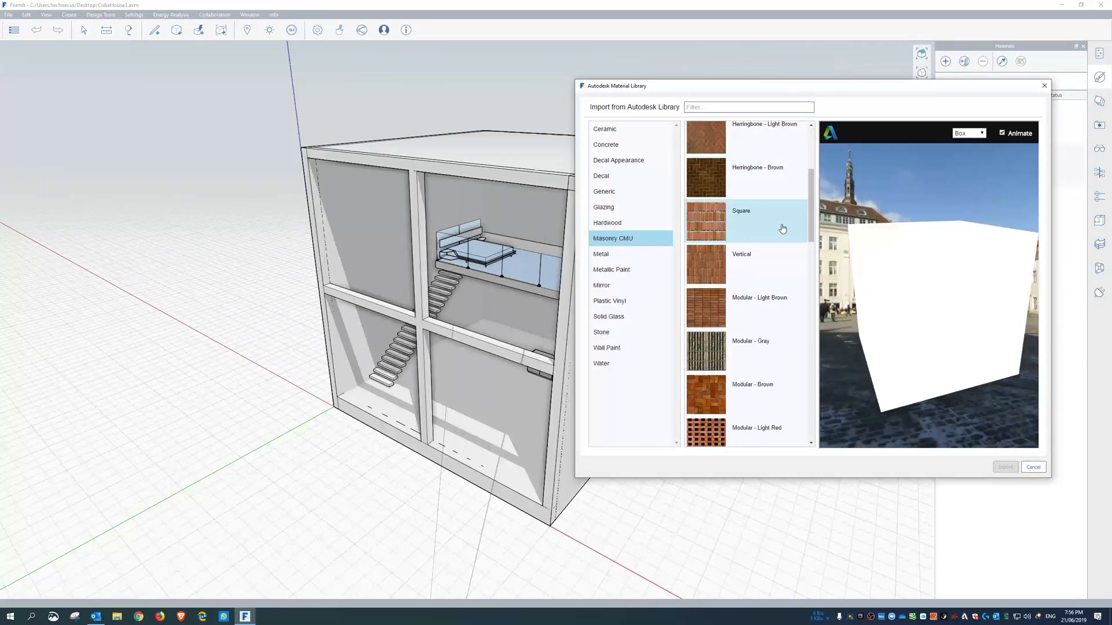
pyautogui.scroll(-1, 782, 228)
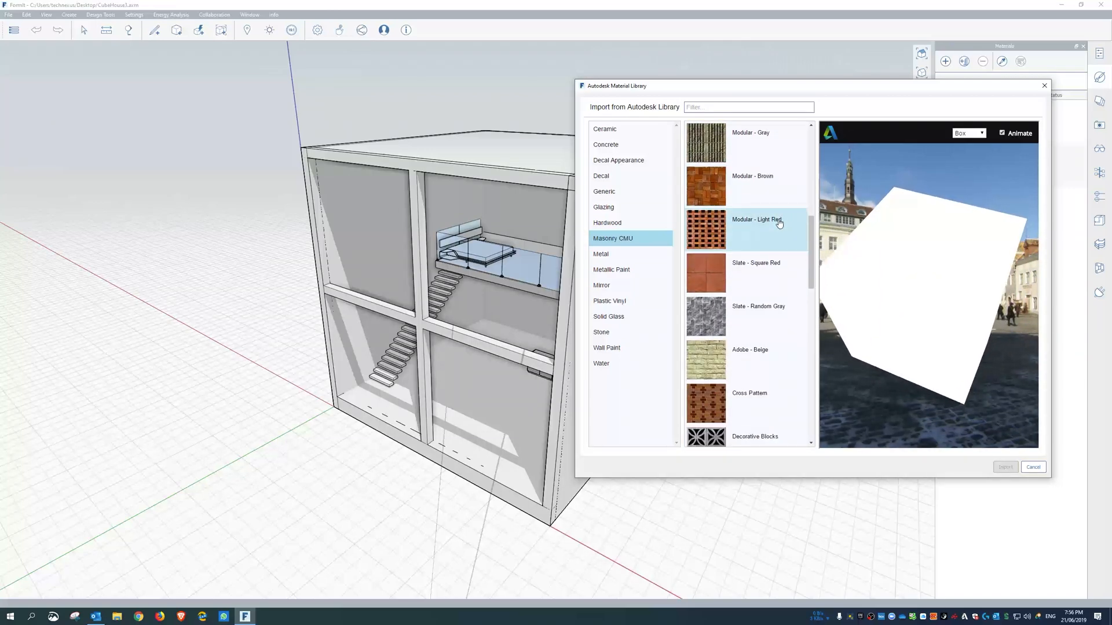
pyautogui.scroll(-3, 757, 317)
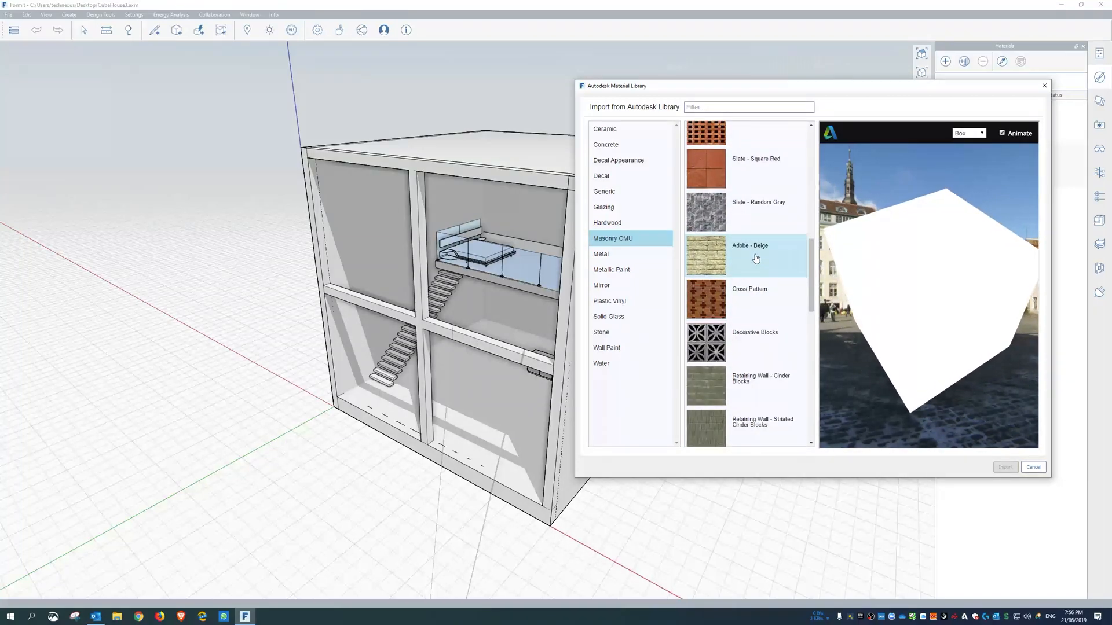
pyautogui.scroll(-3, 766, 251)
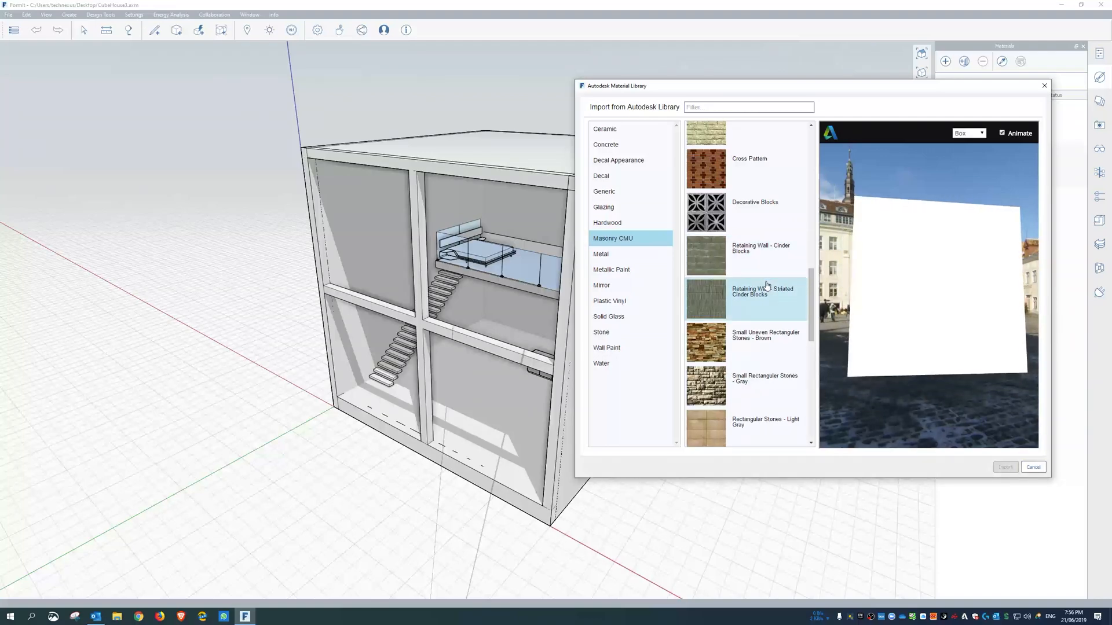
pyautogui.click(716, 262)
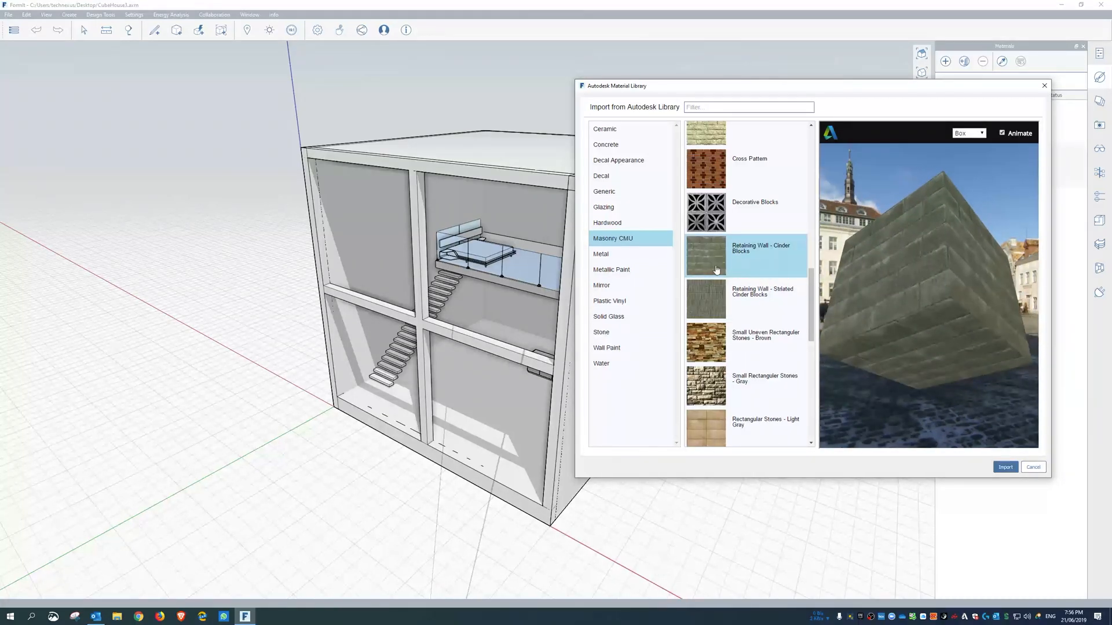
pyautogui.click(1003, 468)
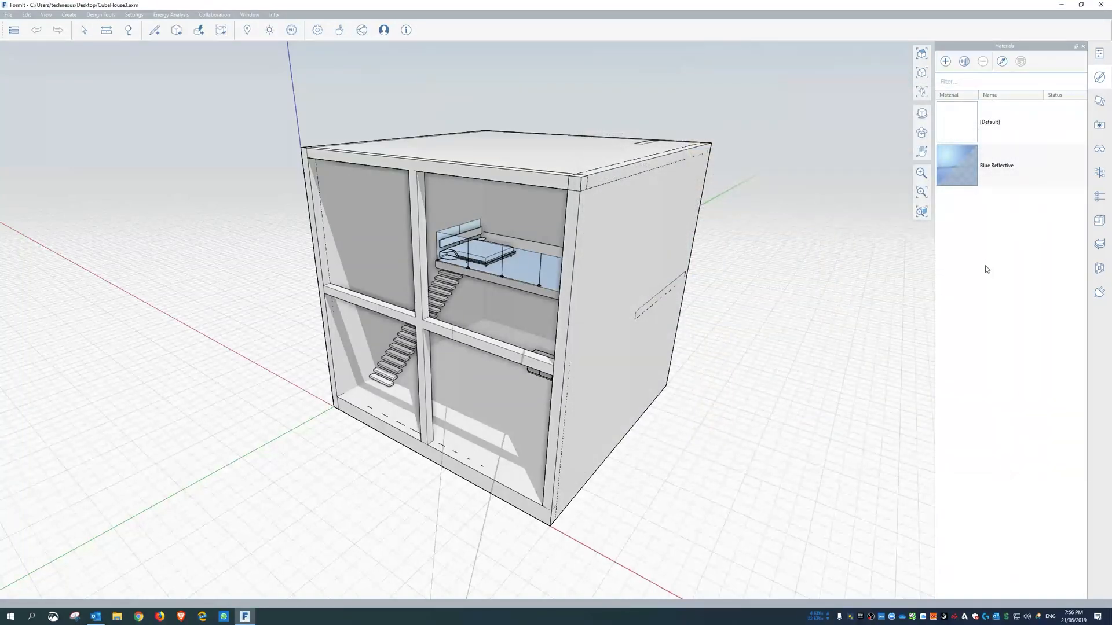
# Step: Paint the exterior side wall, front roof edge and front frame with the Retaining Wall - Cinder Blocks material
pyautogui.click(966, 210)
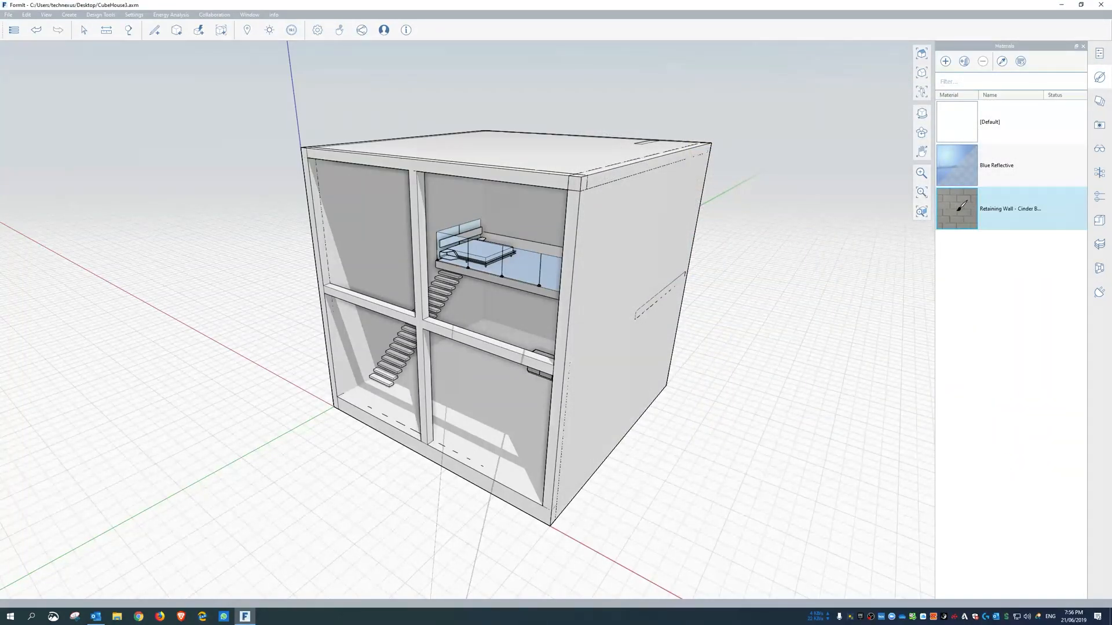
pyautogui.click(599, 203)
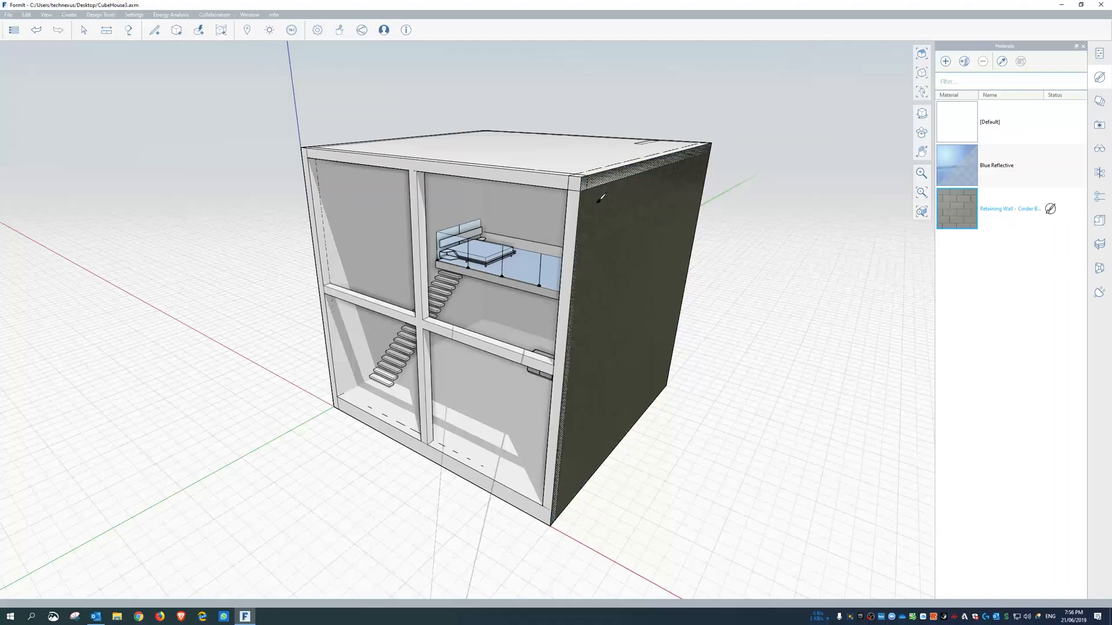
pyautogui.click(578, 185)
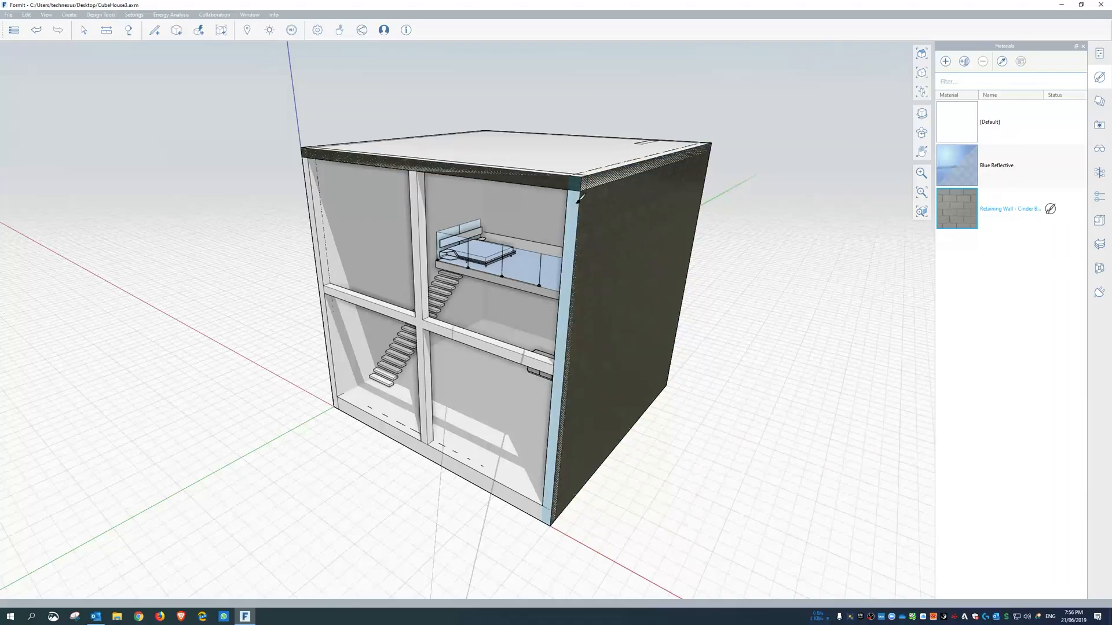
pyautogui.click(579, 198)
pyautogui.click(427, 324)
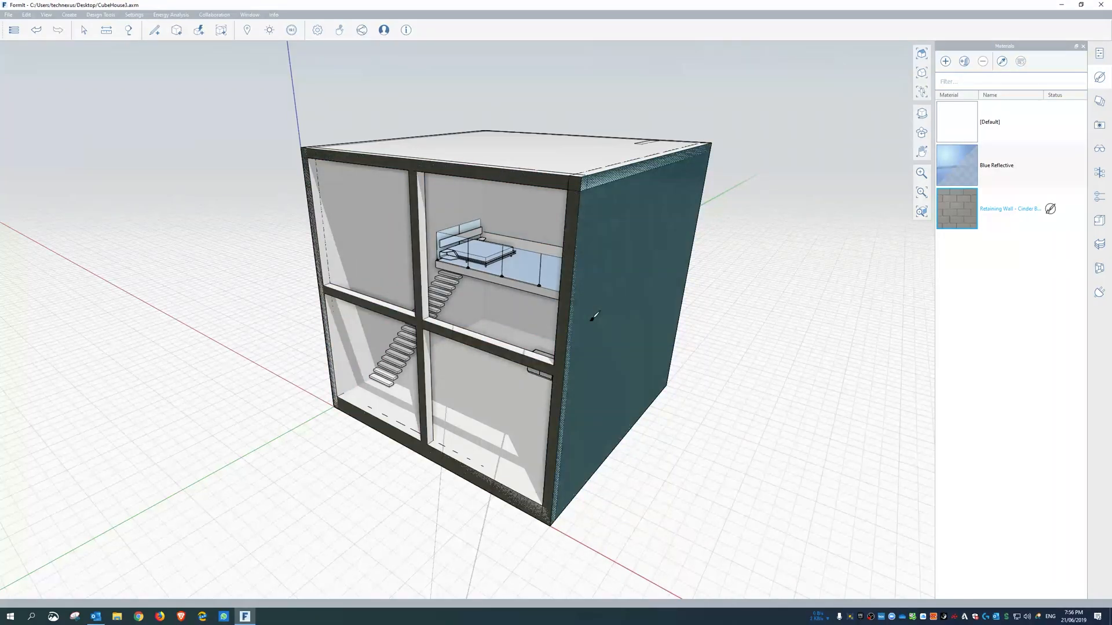
# Step: Paint the rear wall, roof and opposite side wall with the same cinder block material, and end painting
pyautogui.moveTo(750, 297); pyautogui.dragTo(489, 289, button='middle')
pyautogui.click(550, 303)
pyautogui.scroll(-5, 439, 288)
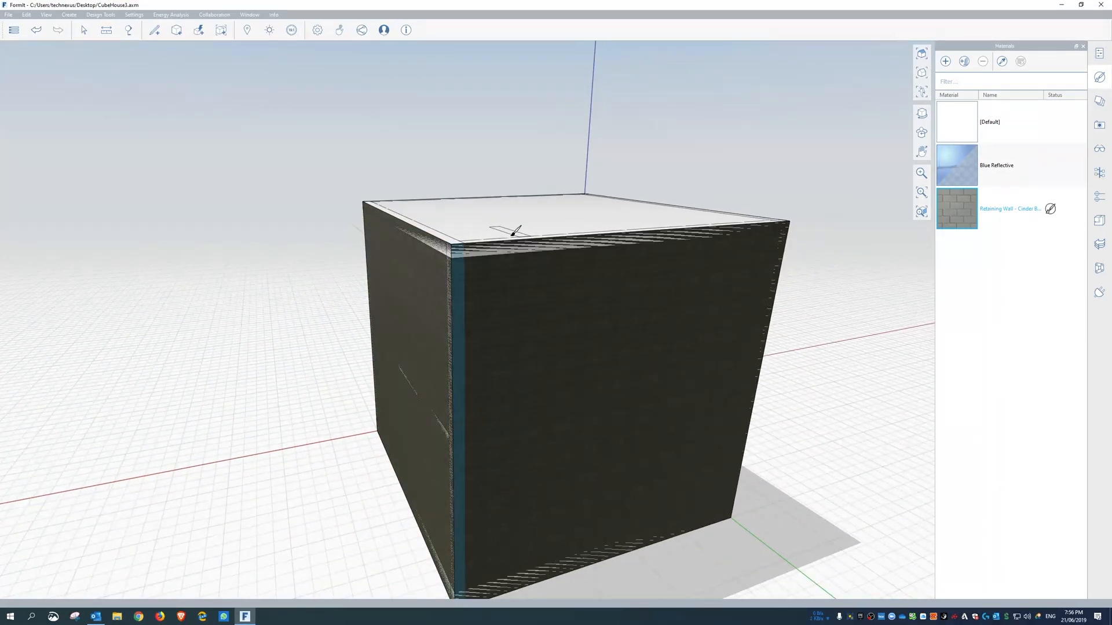
pyautogui.moveTo(792, 292); pyautogui.dragTo(536, 268, button='right')
pyautogui.scroll(-2, 536, 268)
pyautogui.click(583, 365)
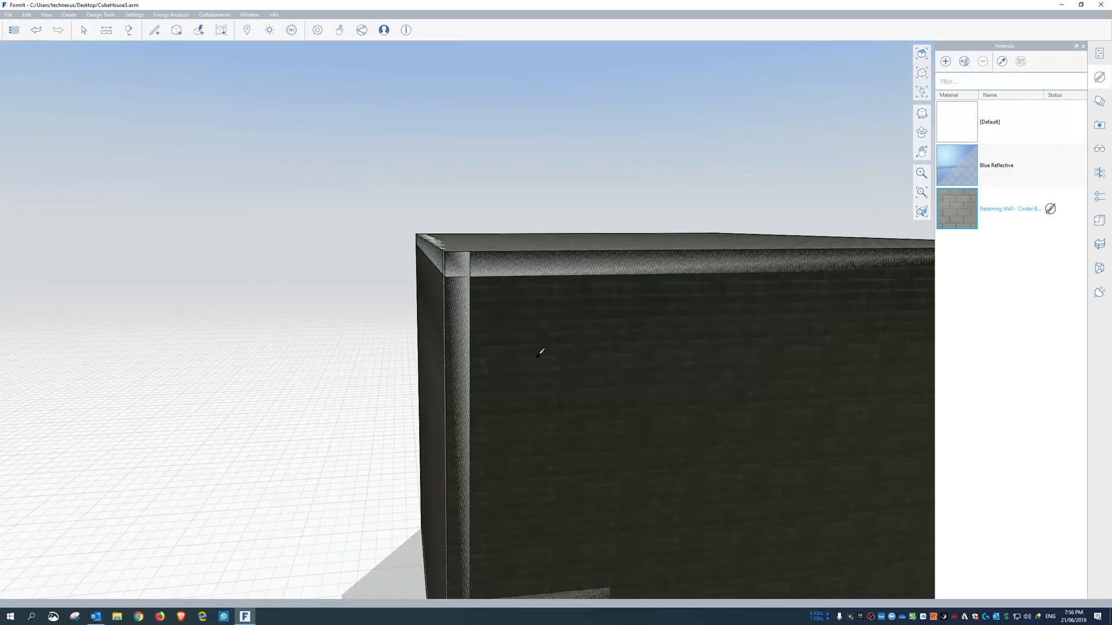
pyautogui.scroll(-5, 500, 316)
pyautogui.scroll(3, 500, 316)
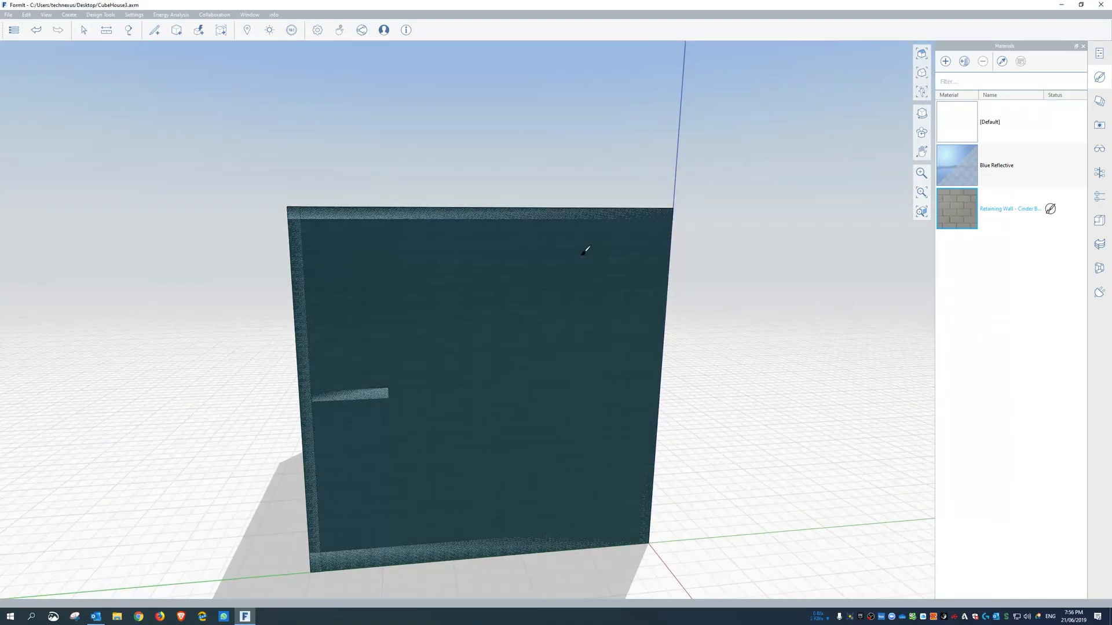
pyautogui.scroll(5, 585, 249)
pyautogui.press('Escape')
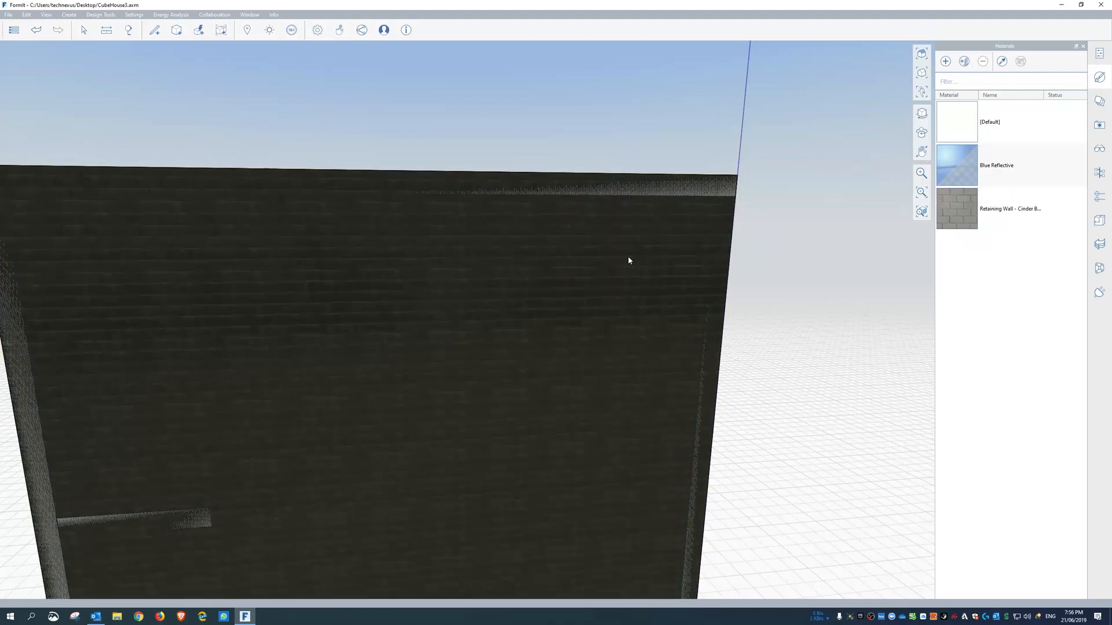
# Step: Return to the open front of the house and set the sun's day of year to 2/09/2000
pyautogui.scroll(-3, 621, 260)
pyautogui.moveTo(707, 277); pyautogui.dragTo(324, 241, button='right')
pyautogui.scroll(-5, 325, 241)
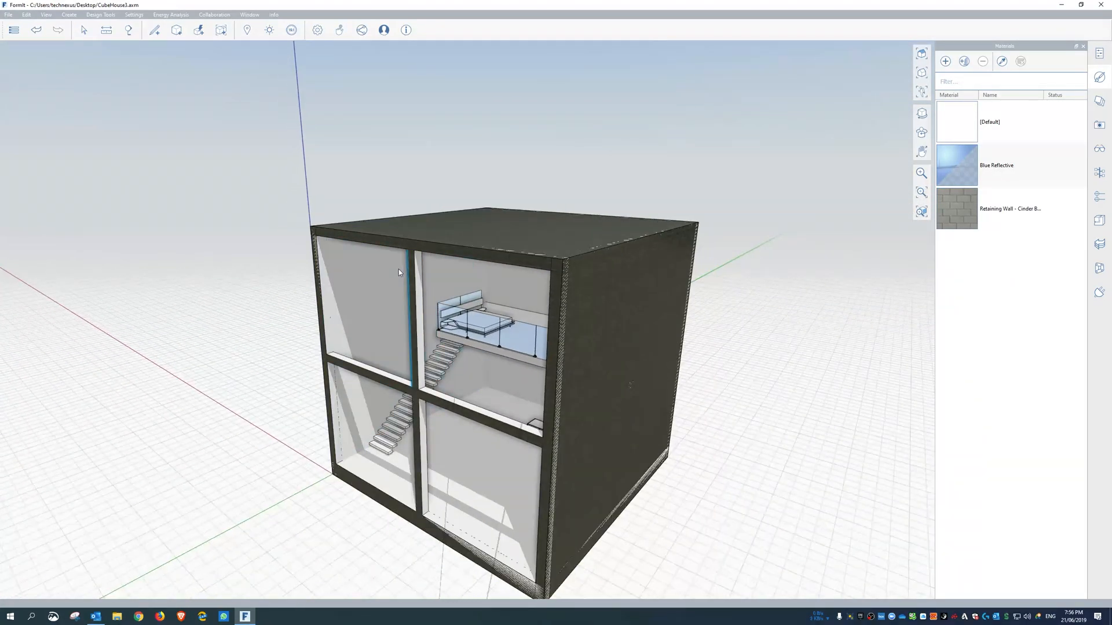
pyautogui.click(269, 30)
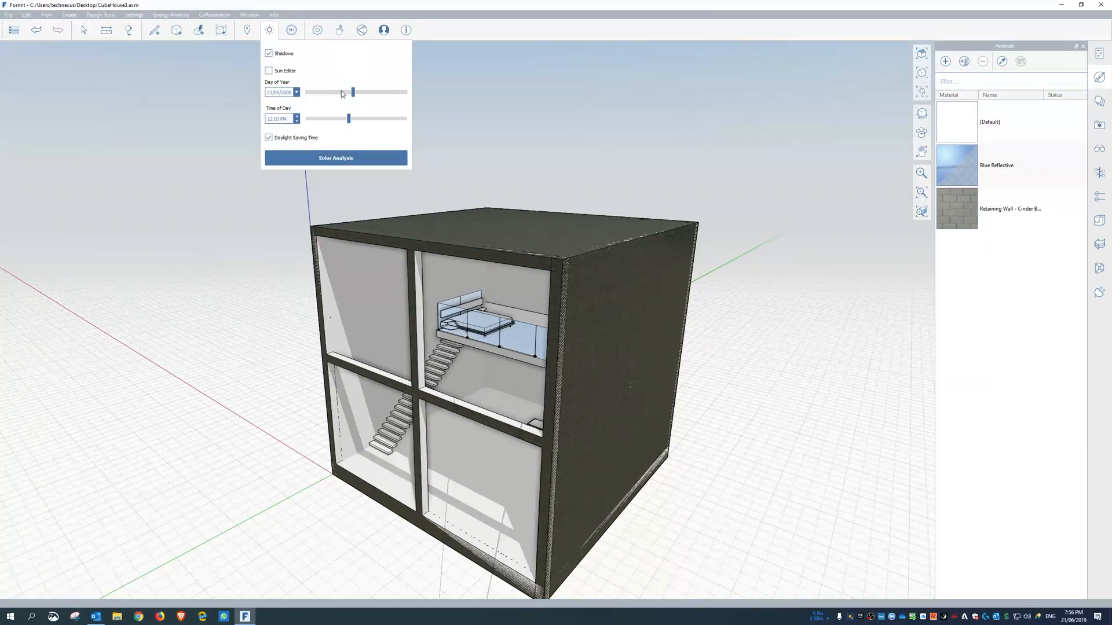
pyautogui.click(373, 93)
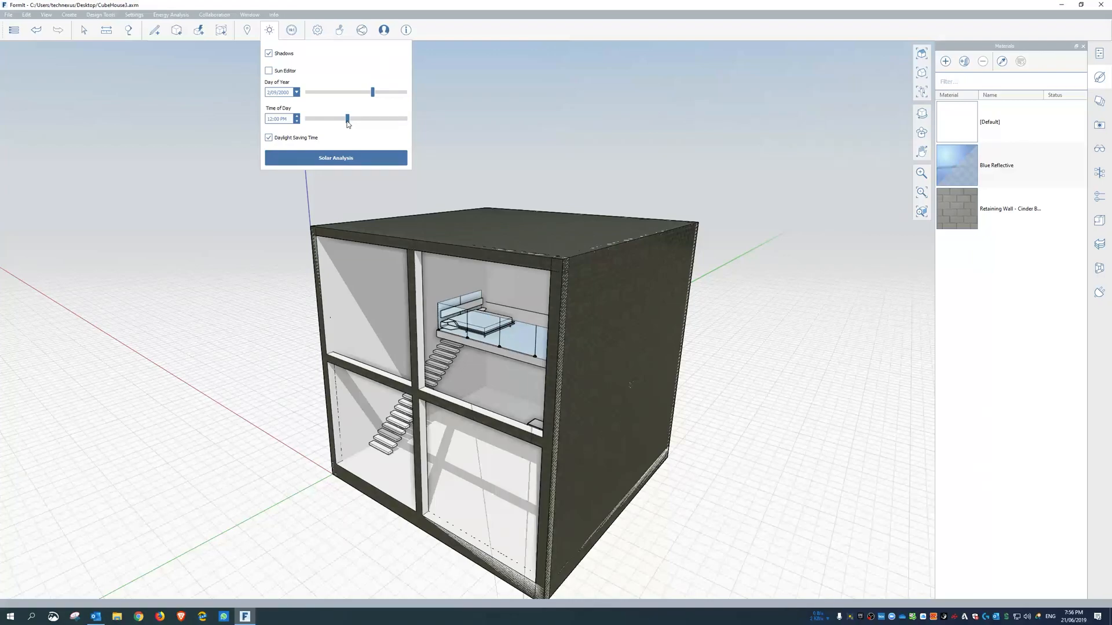
# Step: Set the sun's time of day to 4:30 PM
pyautogui.click(373, 123)
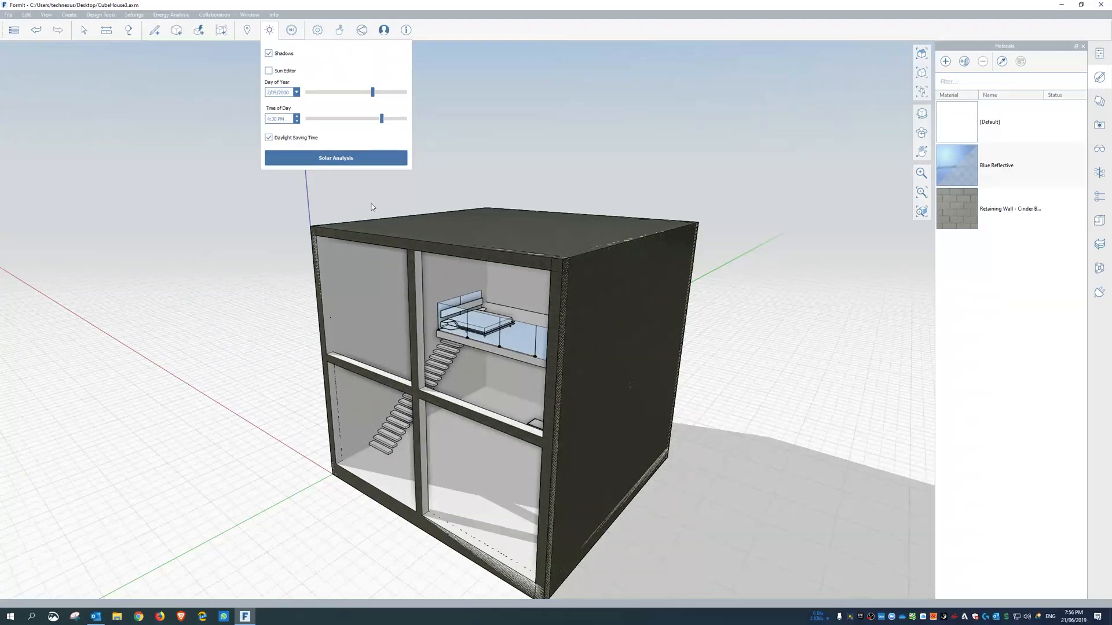
pyautogui.moveTo(311, 251); pyautogui.dragTo(482, 253, button='right')
pyautogui.moveTo(296, 249); pyautogui.dragTo(255, 250, button='right')
# Step: Import the Exposed Aggregate - Warm Gray material from the Concrete category of the Autodesk library
pyautogui.scroll(5, 266, 251)
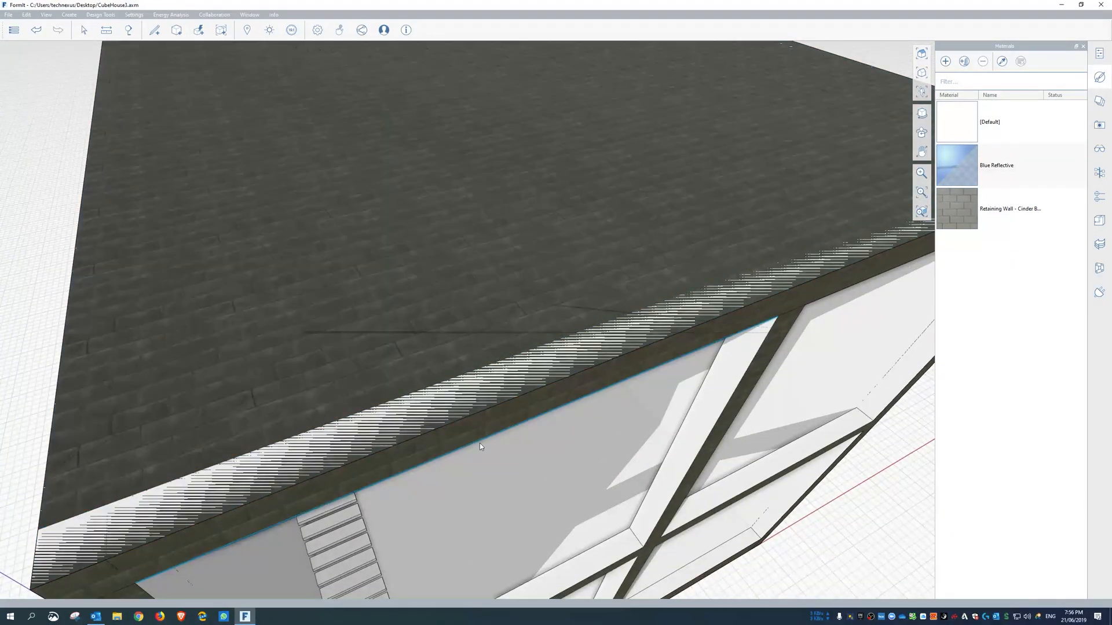
pyautogui.click(269, 458)
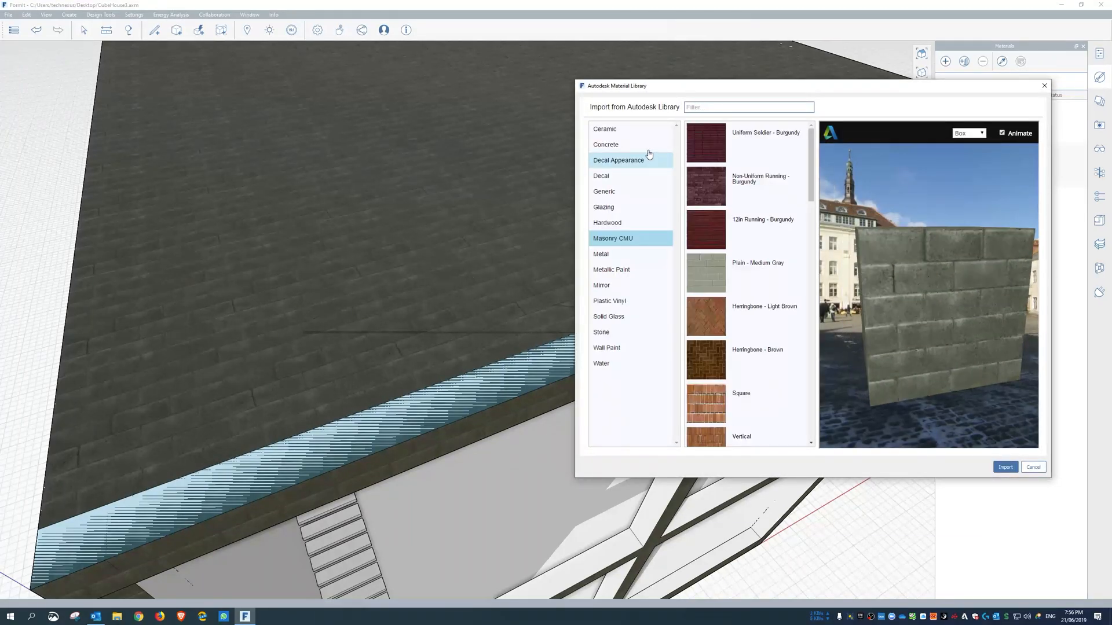
pyautogui.click(660, 145)
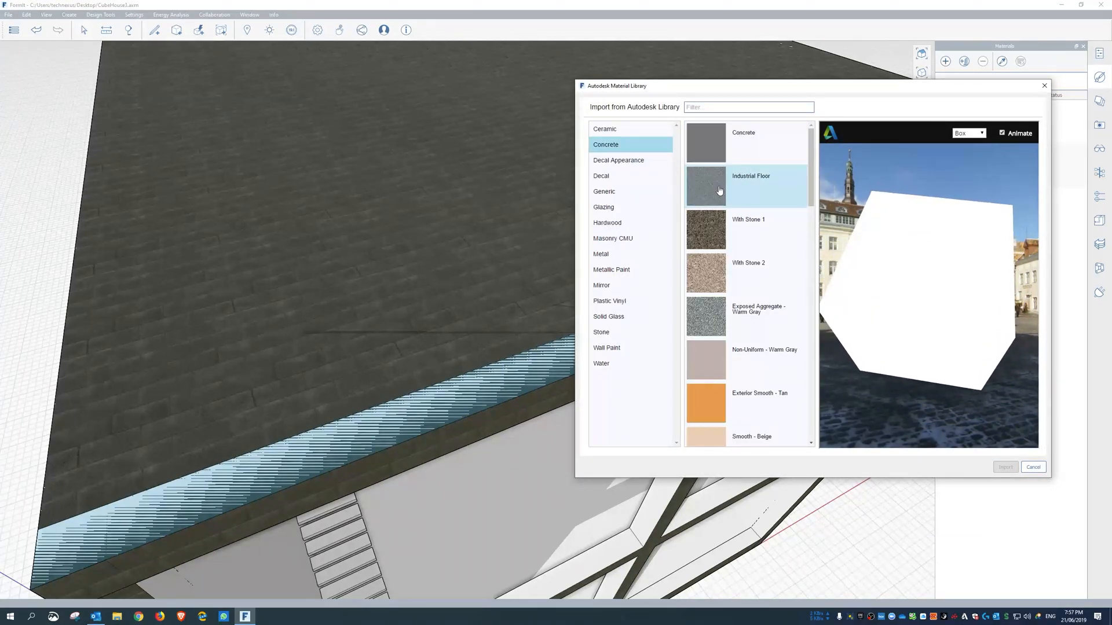
pyautogui.click(720, 316)
pyautogui.click(1005, 467)
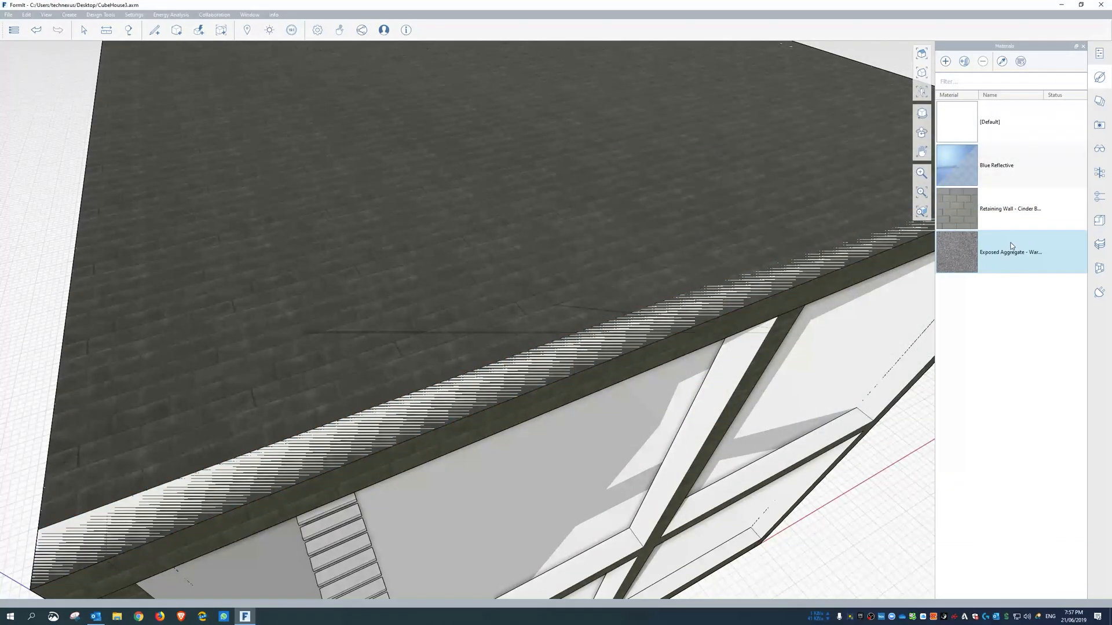
# Step: Paint the roof of the house with the Exposed Aggregate - Warm Gray material
pyautogui.click(965, 258)
pyautogui.click(711, 275)
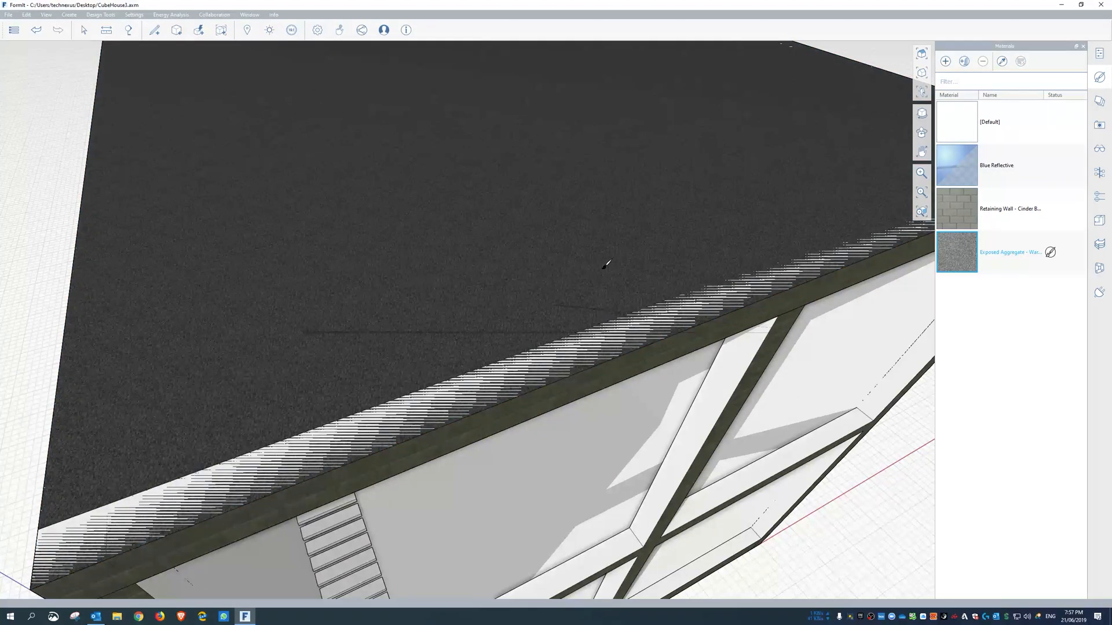
pyautogui.scroll(-5, 601, 261)
pyautogui.scroll(-2, 602, 258)
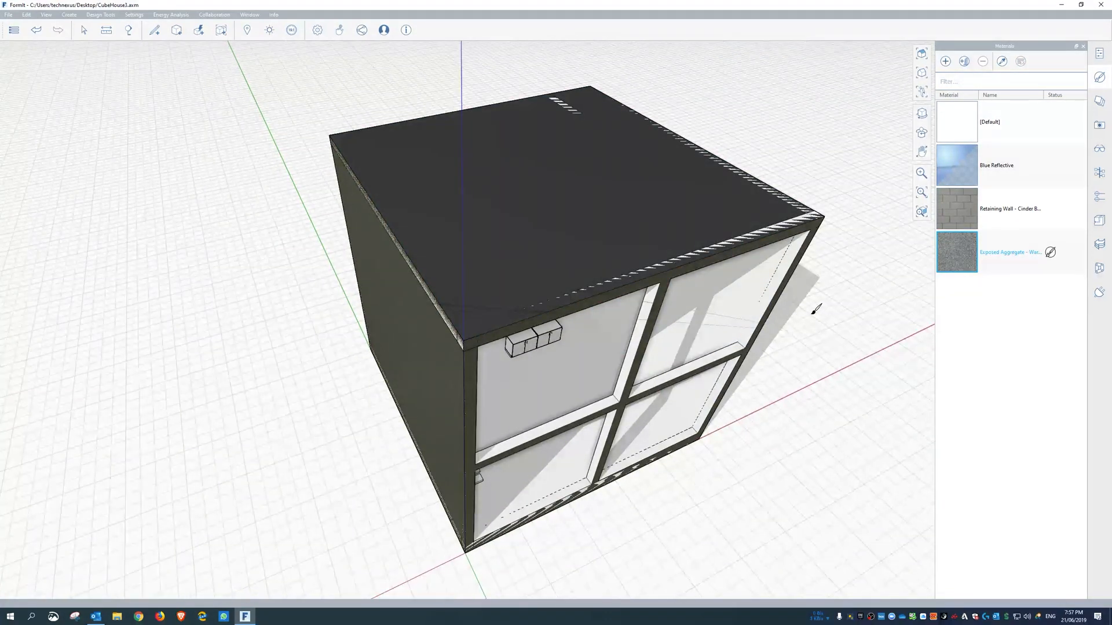
# Step: Paint the ground floor and the interior rear and side walls with the exposed aggregate material, and end painting
pyautogui.moveTo(830, 367); pyautogui.dragTo(421, 235, button='middle')
pyautogui.scroll(-2, 421, 235)
pyautogui.moveTo(715, 447); pyautogui.dragTo(766, 419, button='middle')
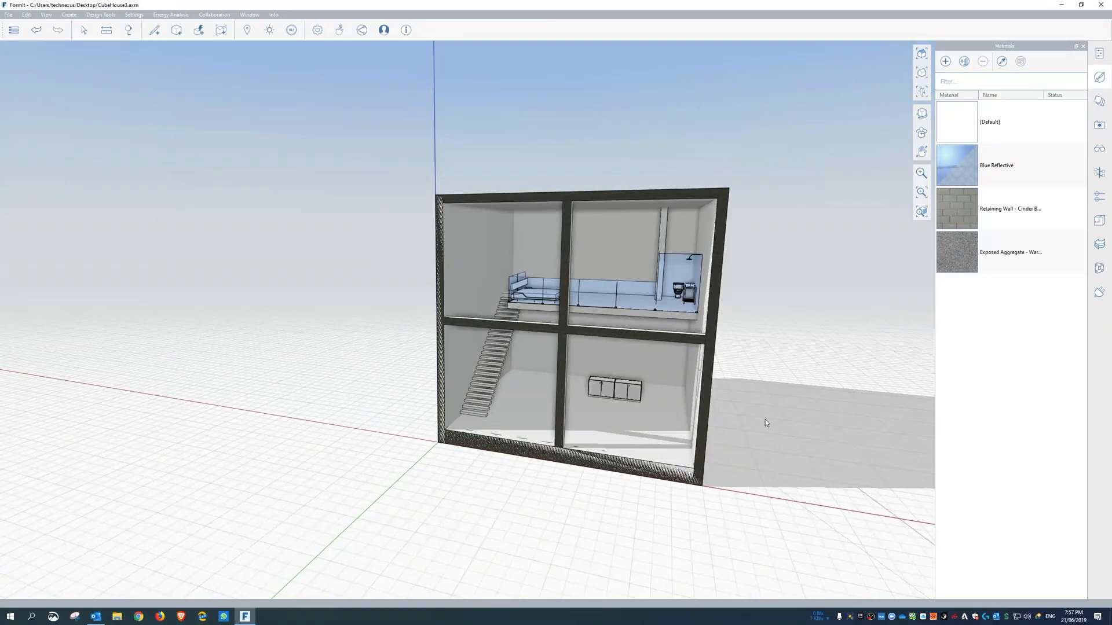
pyautogui.scroll(5, 562, 413)
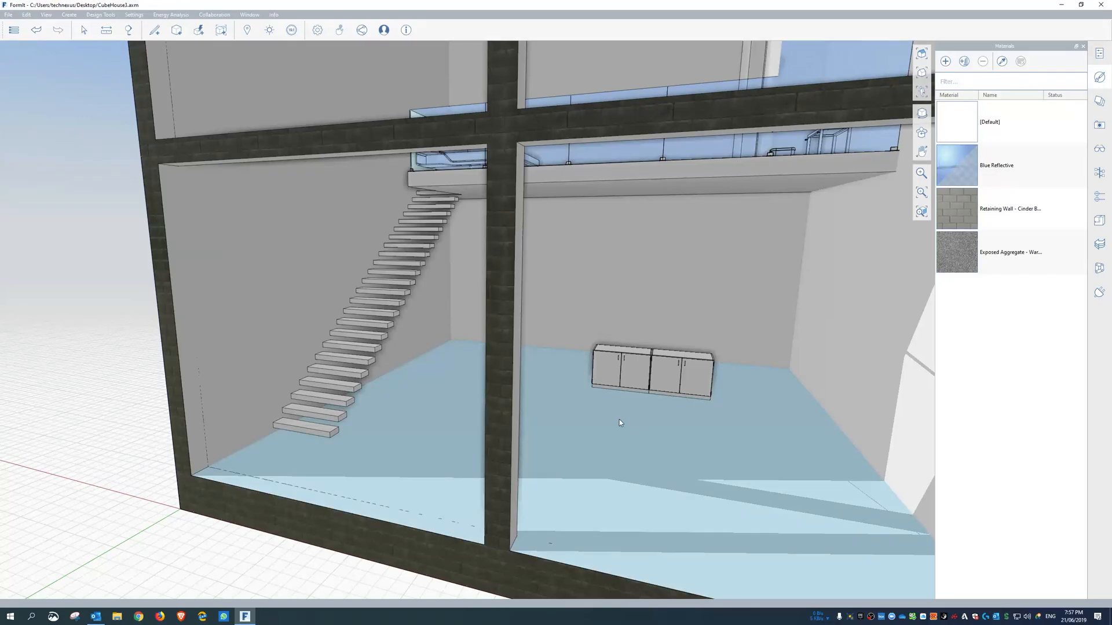
pyautogui.click(956, 252)
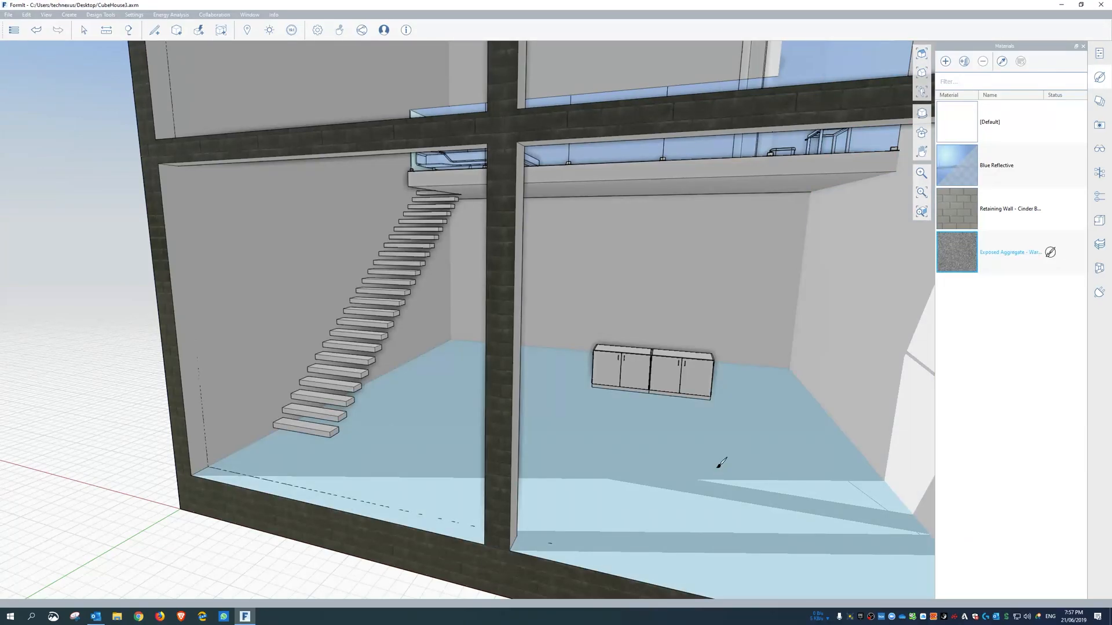
pyautogui.click(745, 422)
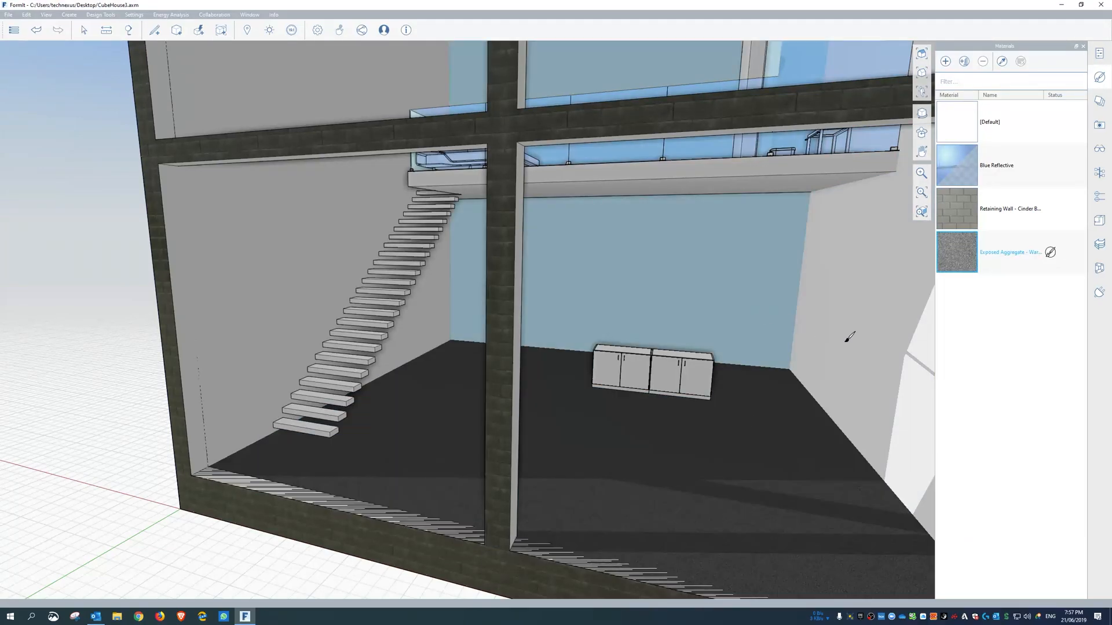
pyautogui.click(847, 341)
pyautogui.click(440, 321)
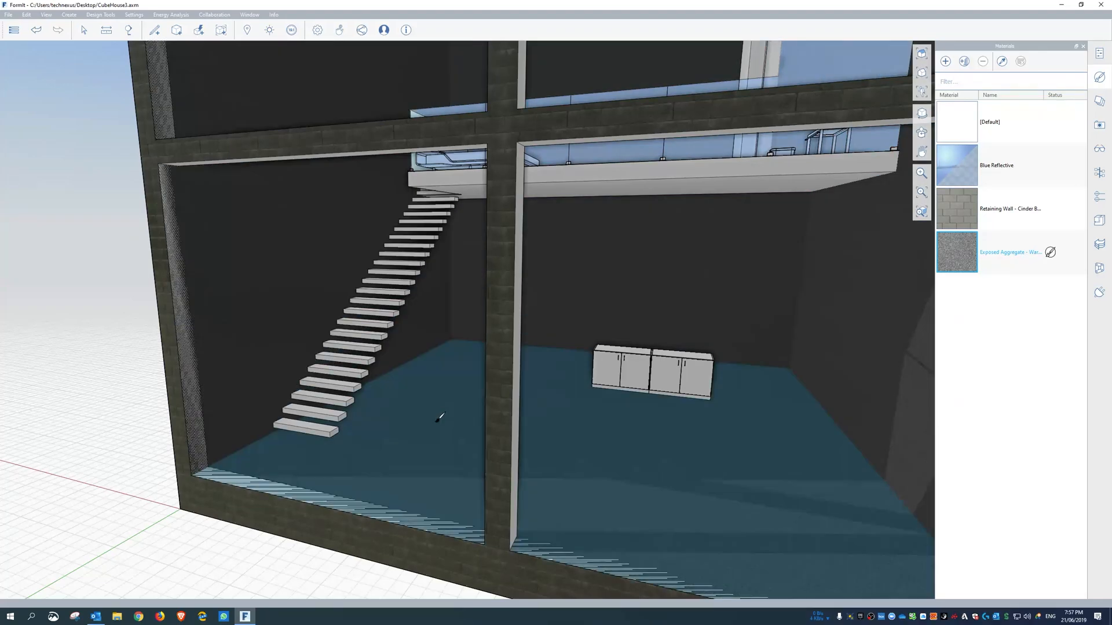
pyautogui.press('Escape')
# Step: Import the Beechwood - Natural Unfinished material from the Hardwood category for the staircase
pyautogui.moveTo(691, 465); pyautogui.dragTo(660, 461, button='middle')
pyautogui.scroll(4, 660, 463)
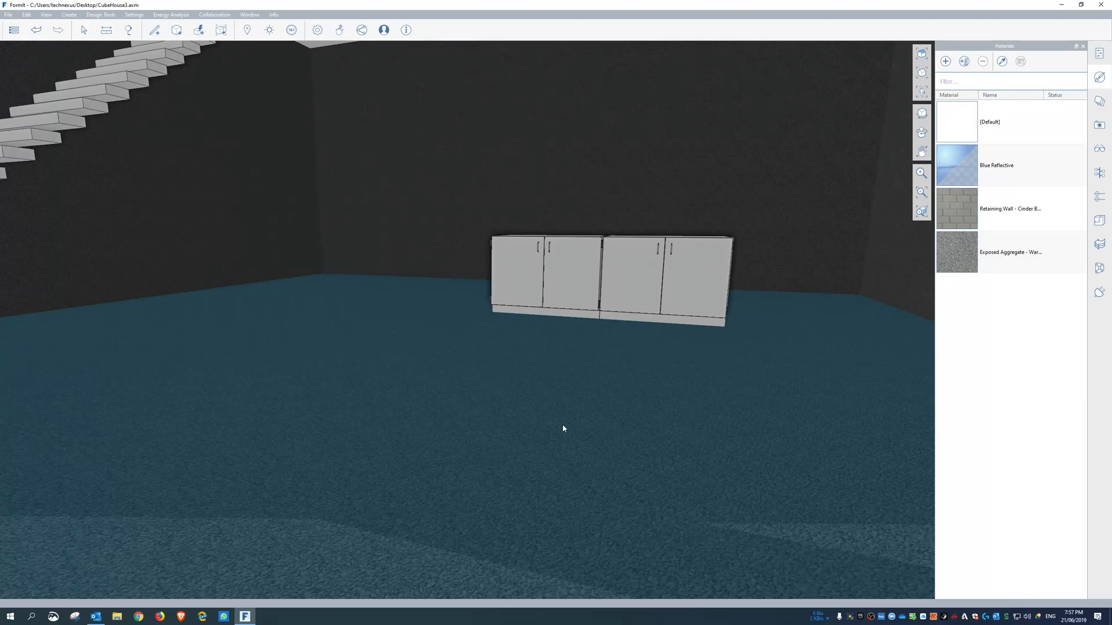
pyautogui.scroll(1, 560, 458)
pyautogui.scroll(-8, 560, 460)
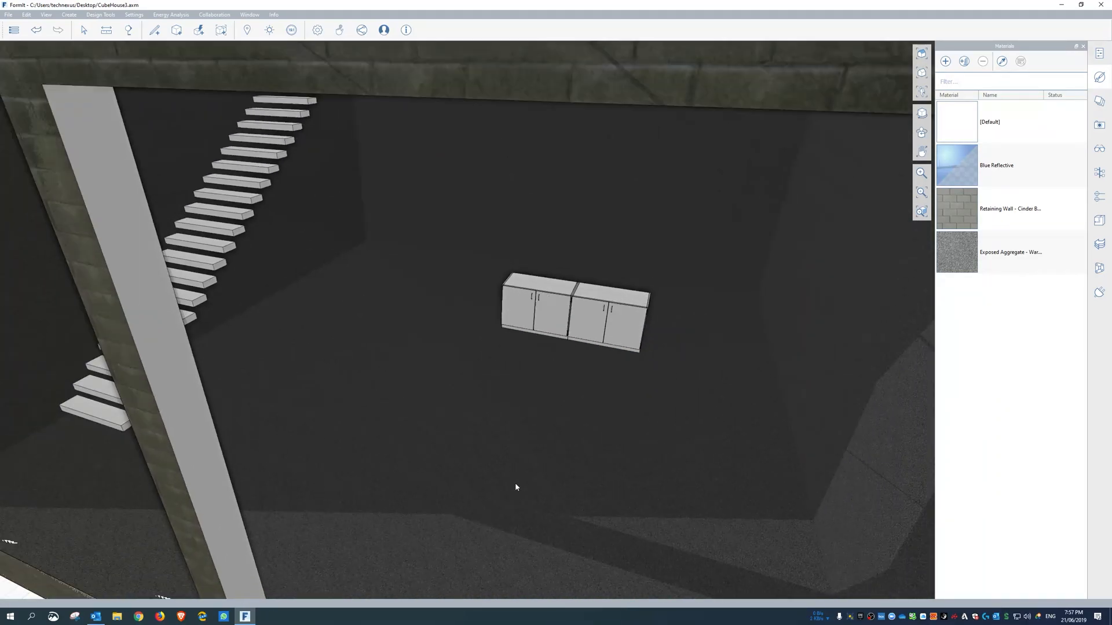
pyautogui.scroll(-5, 391, 355)
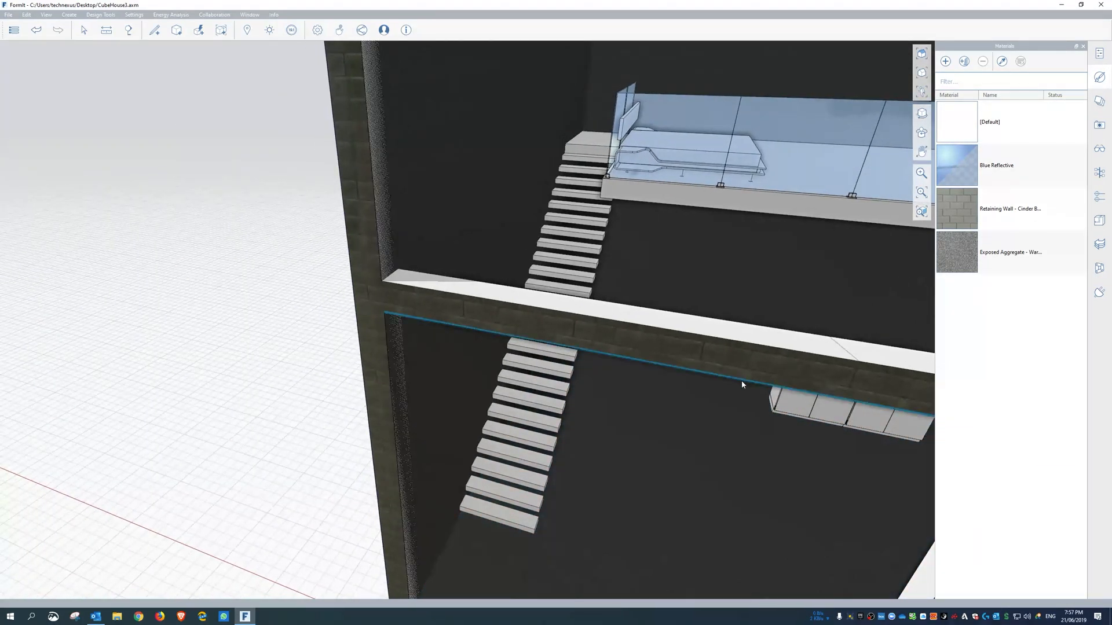
pyautogui.scroll(5, 562, 520)
pyautogui.scroll(2, 571, 522)
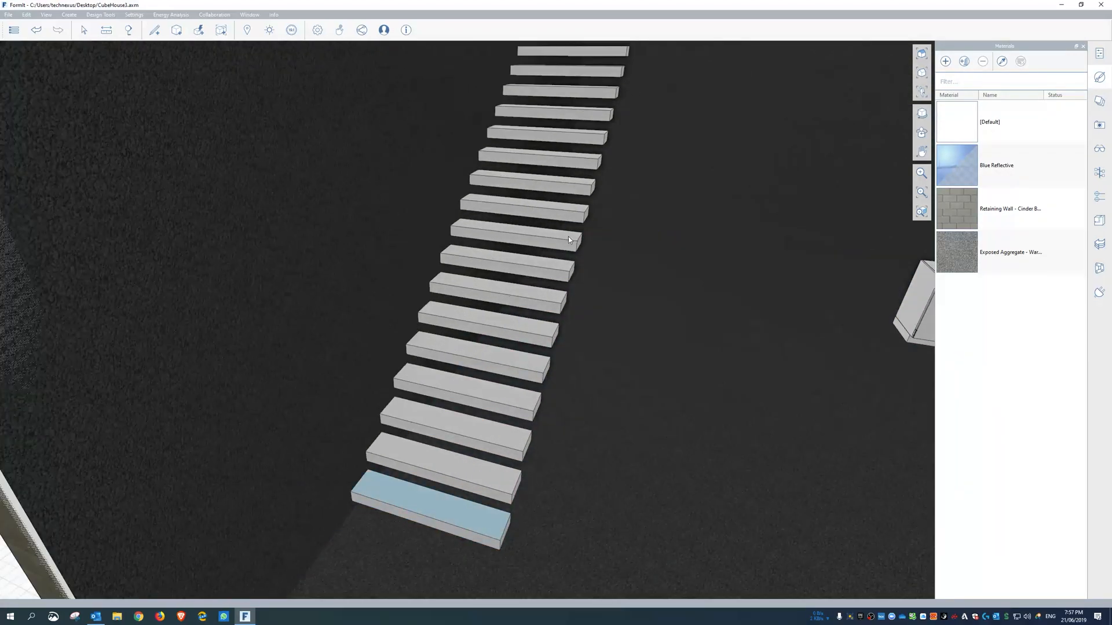
pyautogui.click(964, 62)
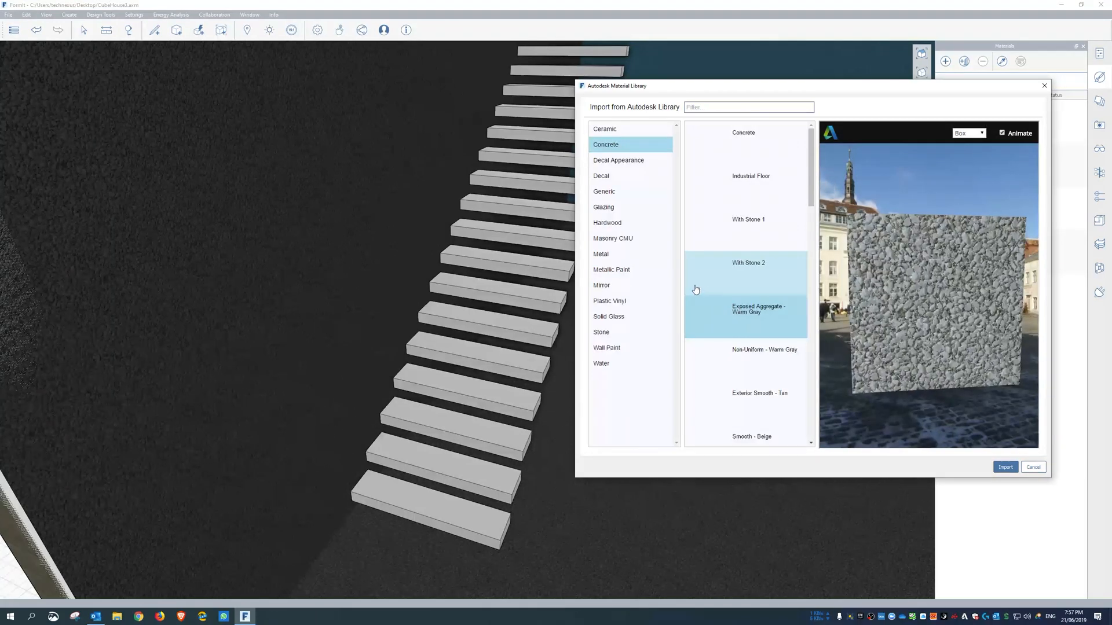
pyautogui.click(640, 225)
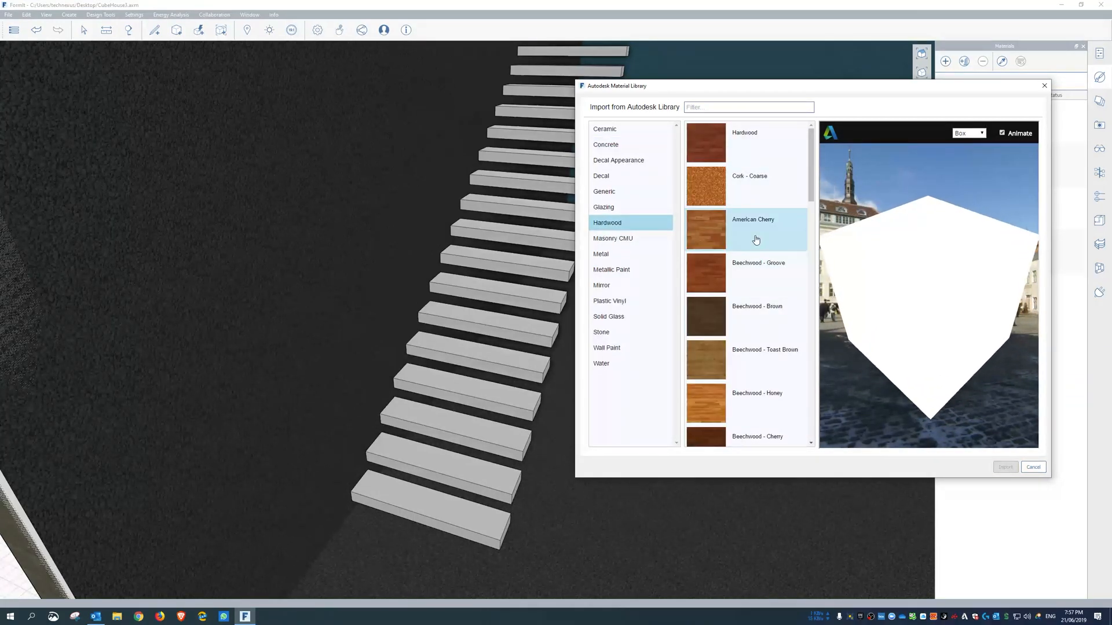
pyautogui.scroll(-3, 756, 239)
pyautogui.scroll(-4, 758, 234)
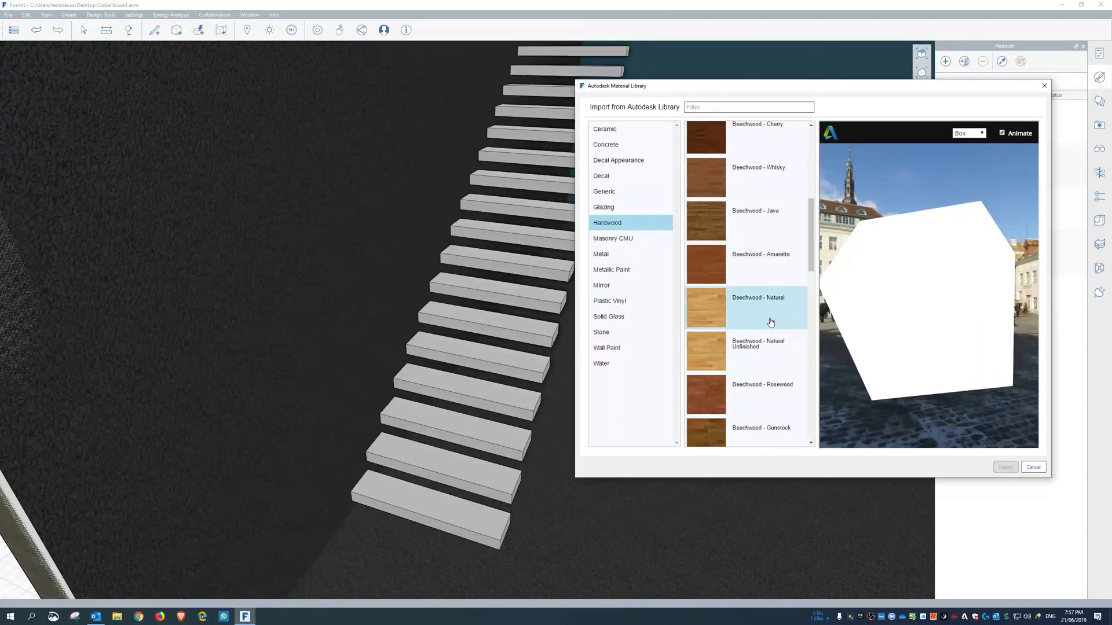
pyautogui.click(747, 347)
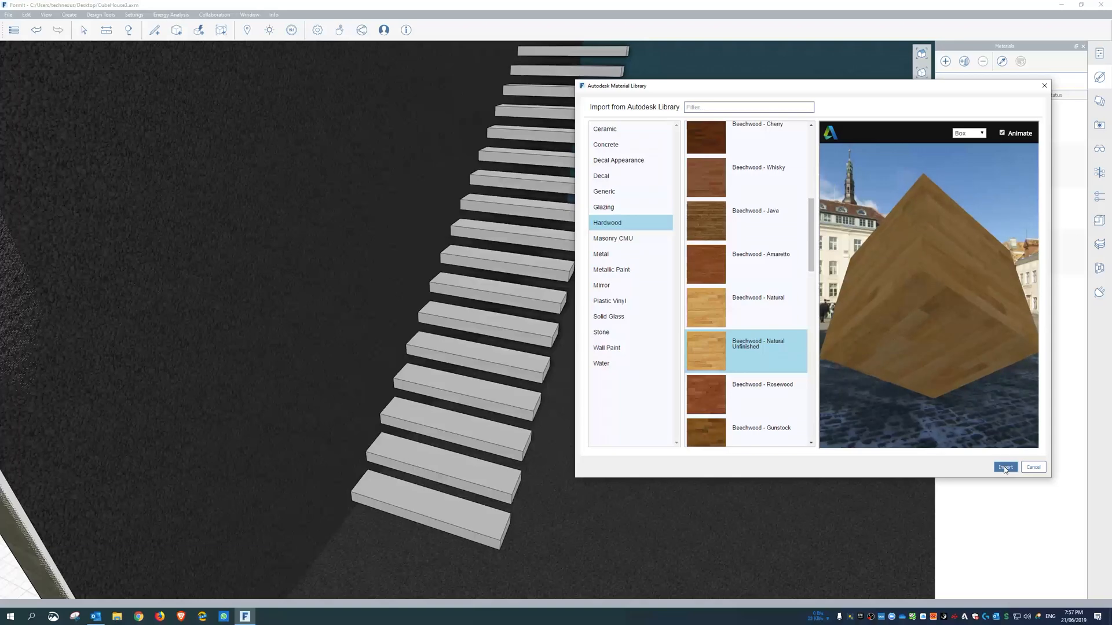
pyautogui.click(1004, 467)
# Step: Paint the top faces of the four lowest stair treads with the Beechwood - Natural Unfinished material
pyautogui.click(963, 302)
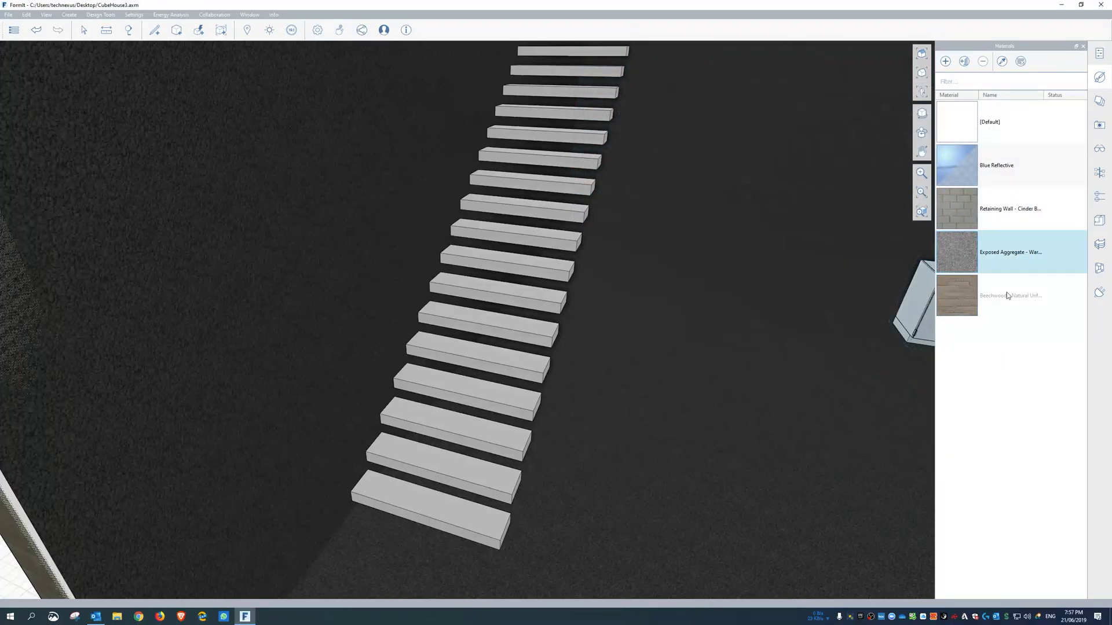
pyautogui.click(959, 300)
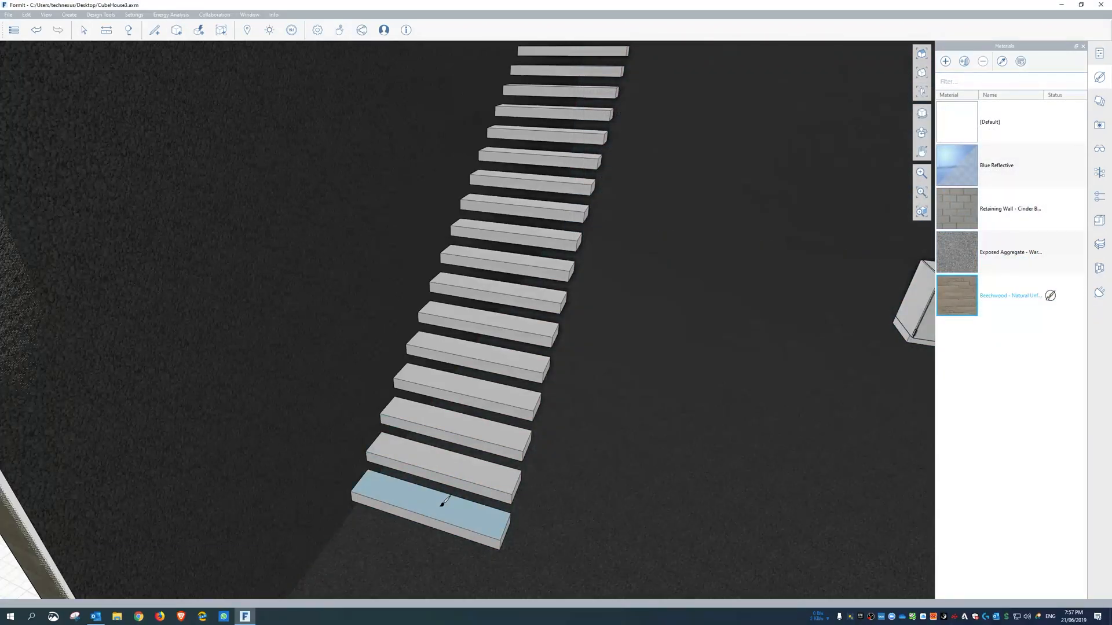
pyautogui.click(472, 465)
pyautogui.click(491, 432)
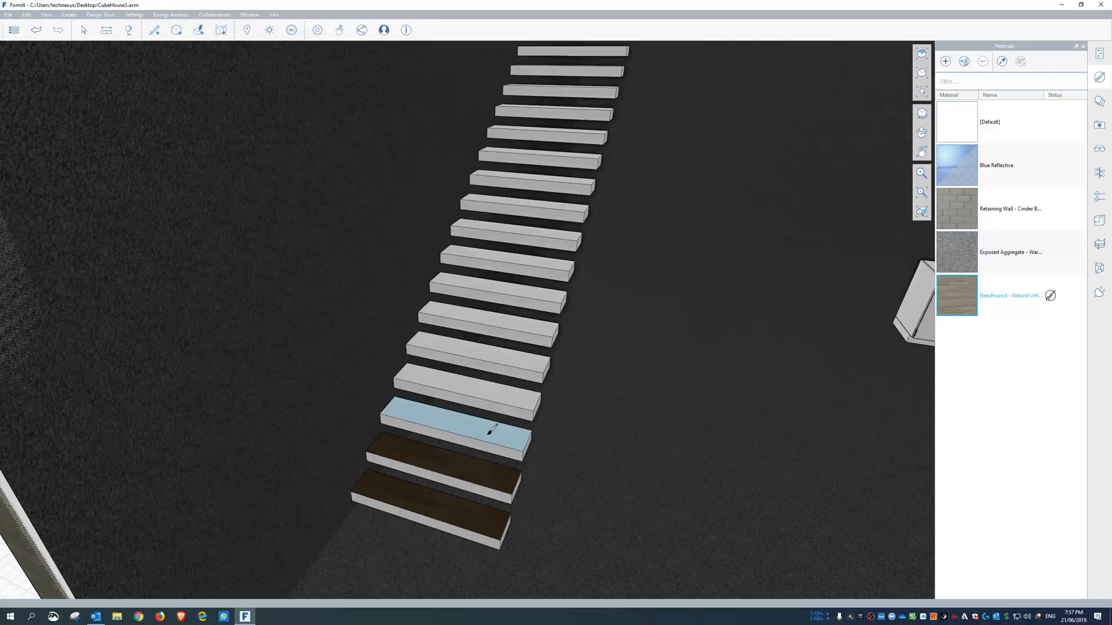
pyautogui.click(495, 411)
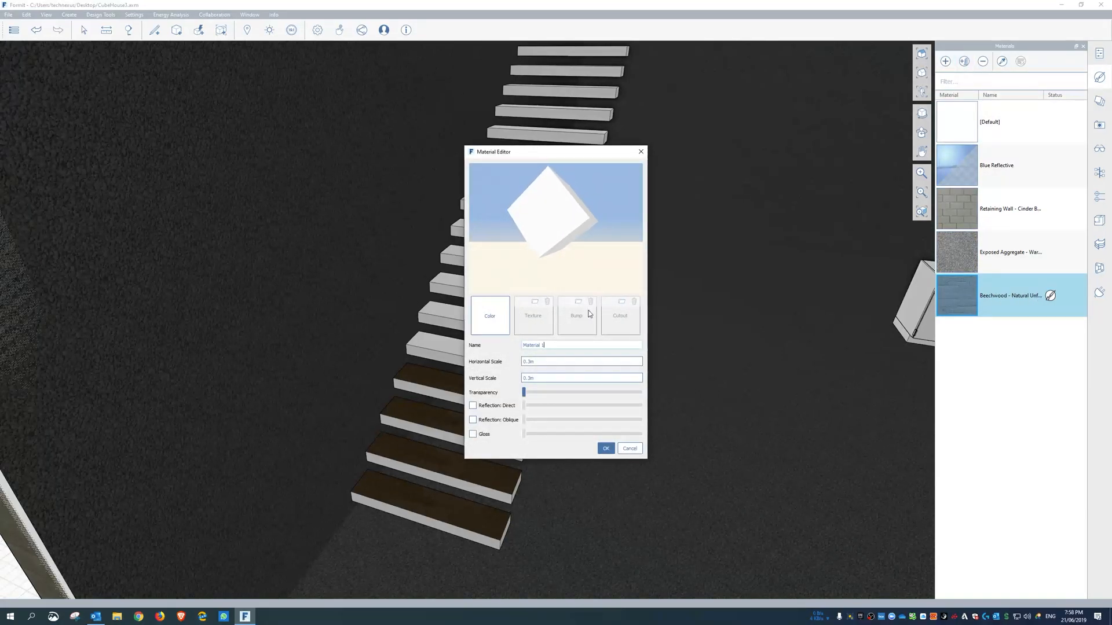
pyautogui.click(631, 450)
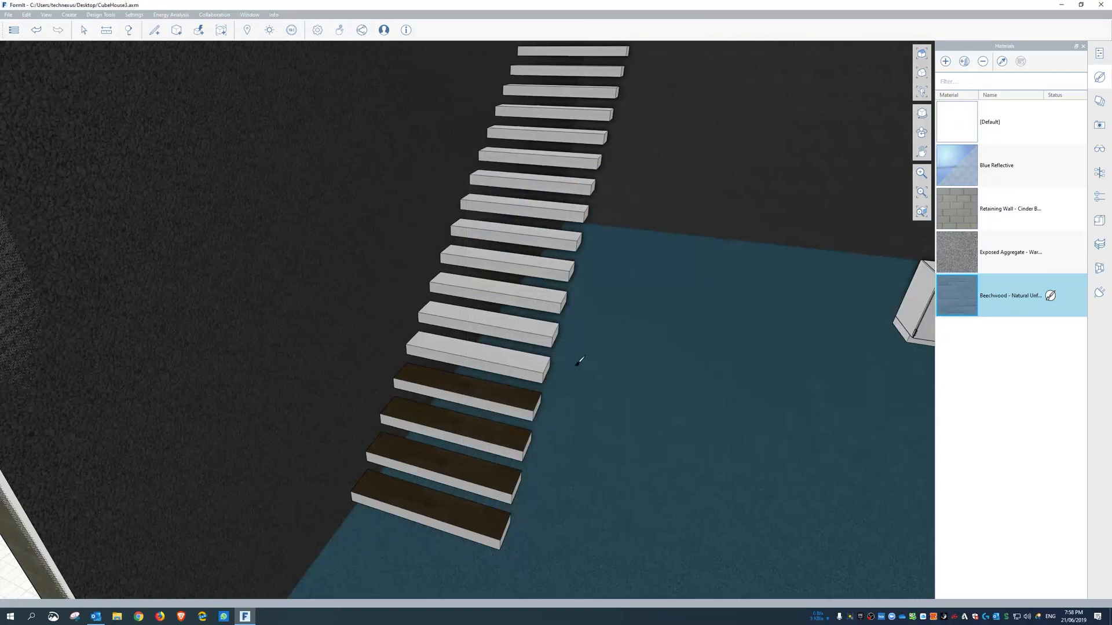
# Step: Paint the tops of the fifth and sixth treads and the front faces of the fourth to sixth treads with beechwood
pyautogui.click(527, 312)
pyautogui.click(526, 323)
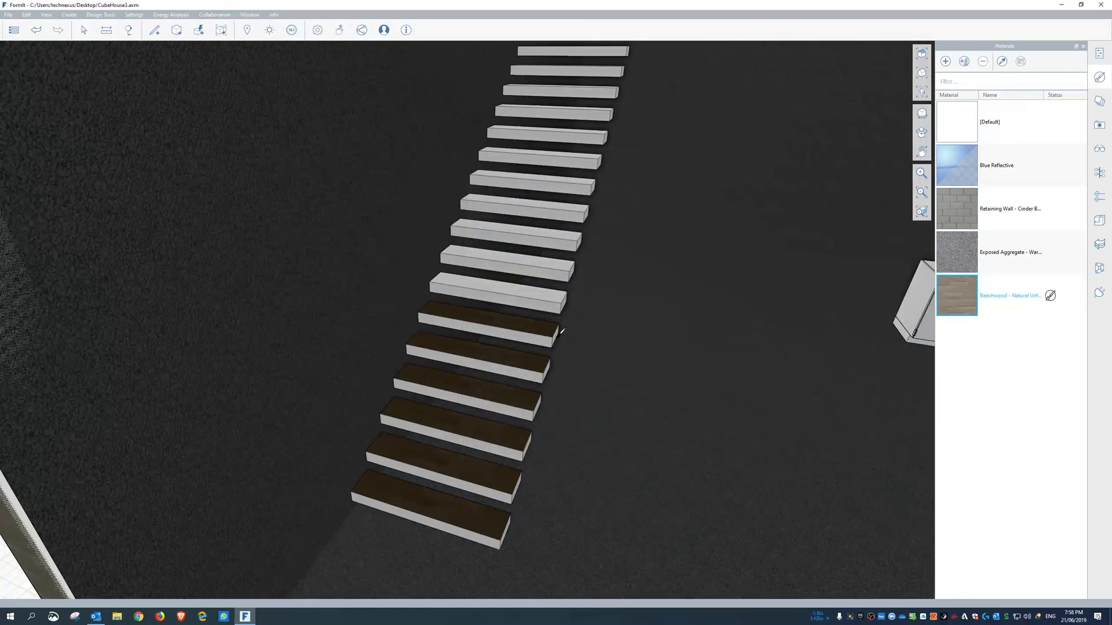
pyautogui.click(549, 340)
pyautogui.click(537, 369)
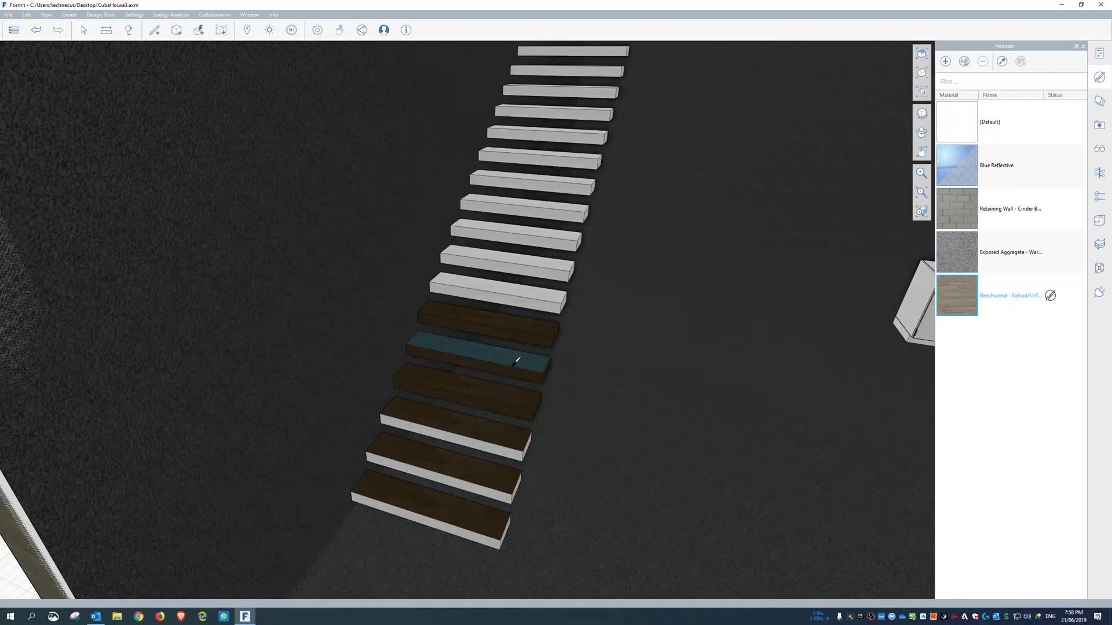
pyautogui.scroll(-5, 516, 355)
pyautogui.scroll(-5, 457, 342)
pyautogui.moveTo(535, 348); pyautogui.dragTo(433, 354, button='middle')
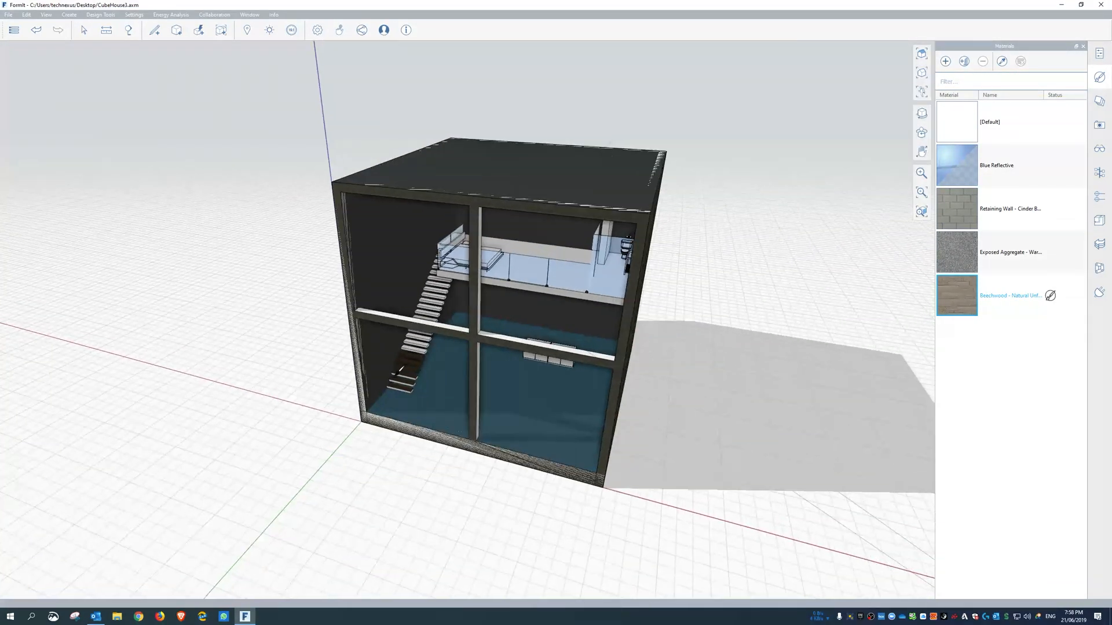
# Step: Search the computer for Revit and launch Revit 2020
pyautogui.click(31, 616)
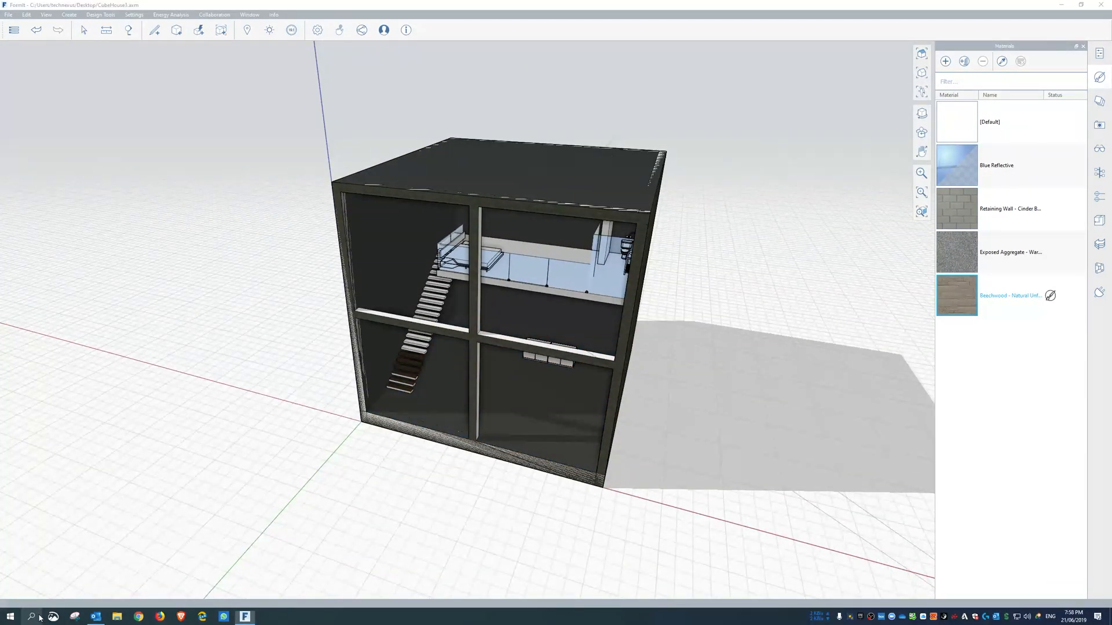
pyautogui.write('REVIT')
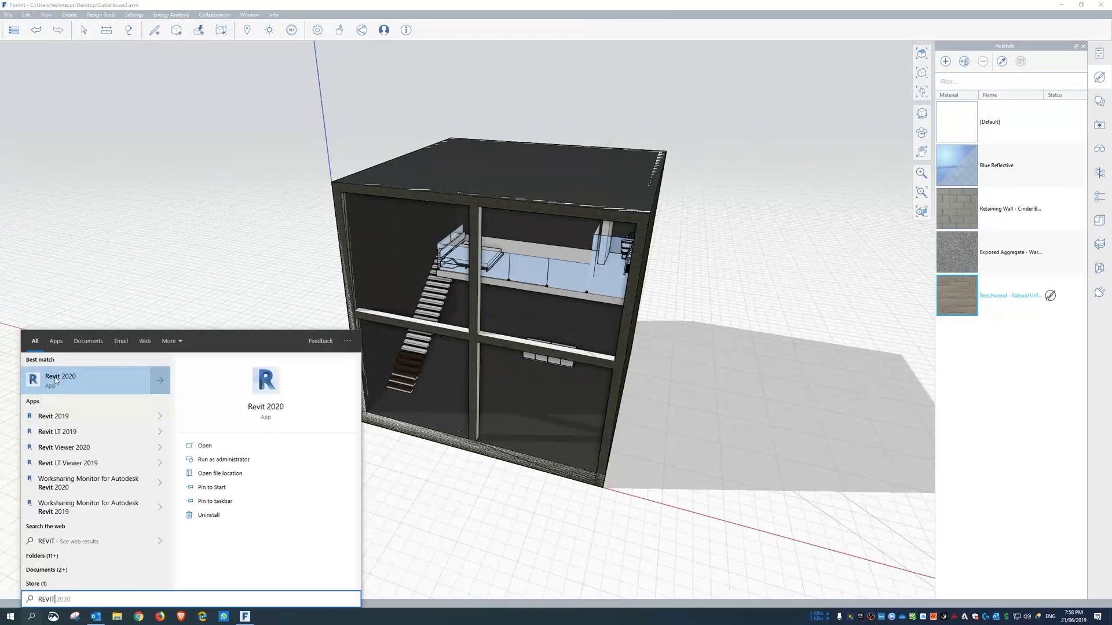
pyautogui.click(56, 380)
pyautogui.scroll(-2, 511, 211)
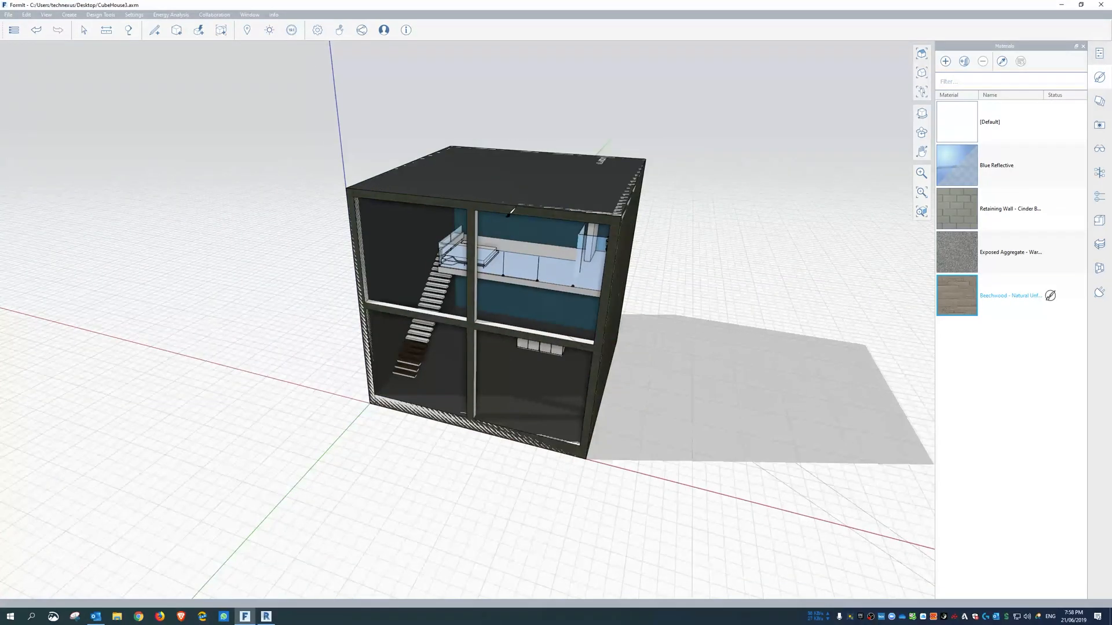
pyautogui.scroll(3, 508, 216)
pyautogui.moveTo(521, 295); pyautogui.dragTo(469, 208, button='right')
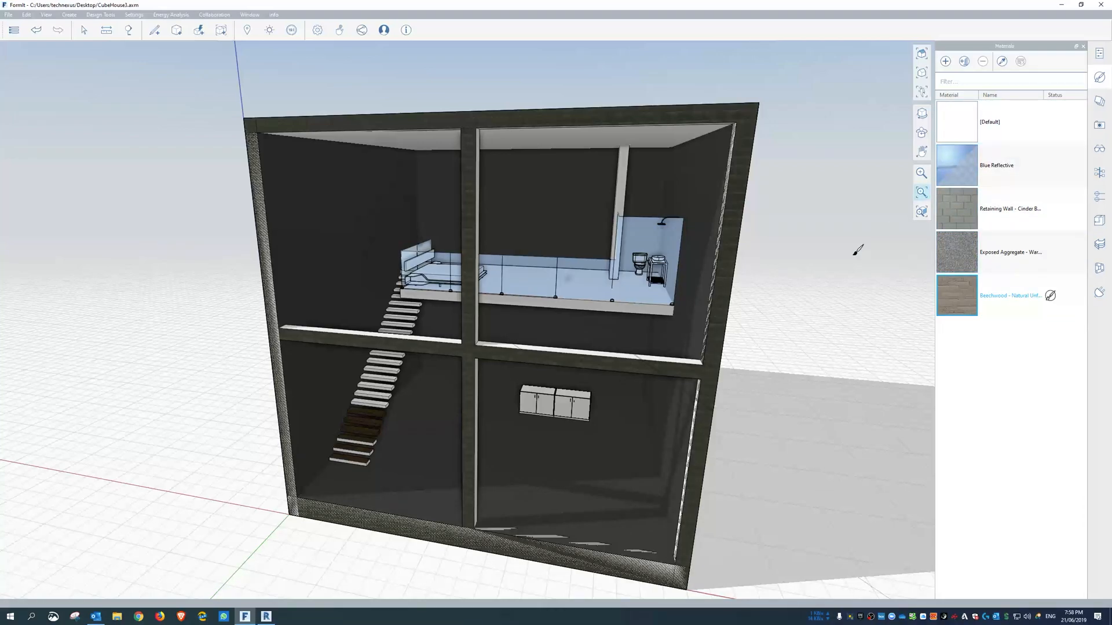
pyautogui.moveTo(787, 276); pyautogui.dragTo(603, 250, button='middle')
pyautogui.scroll(-3, 496, 241)
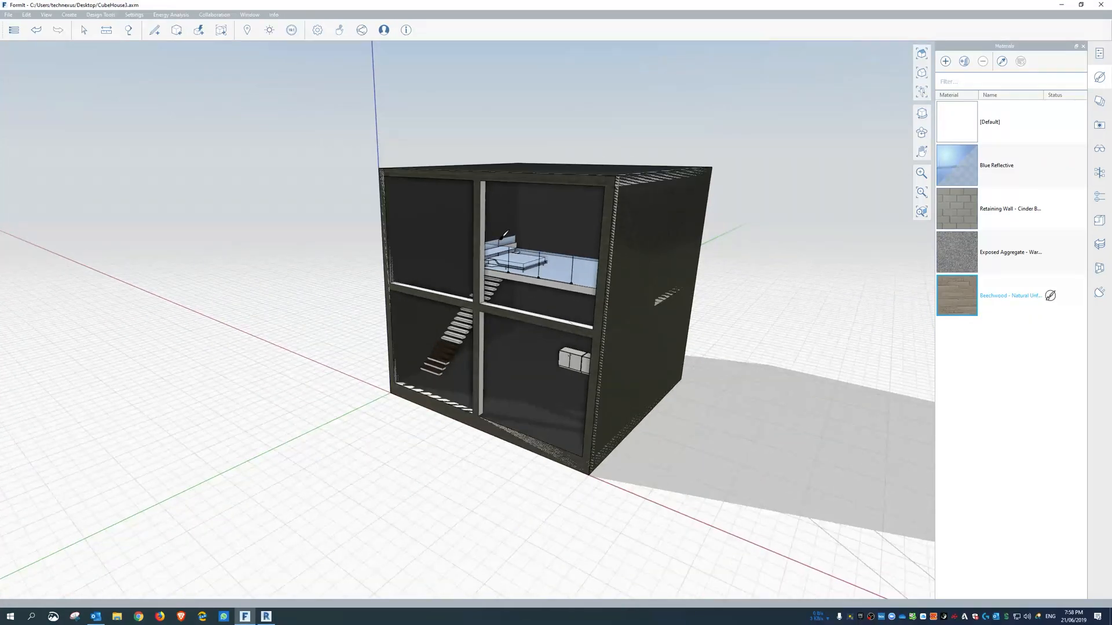
pyautogui.moveTo(768, 209); pyautogui.dragTo(730, 229, button='middle')
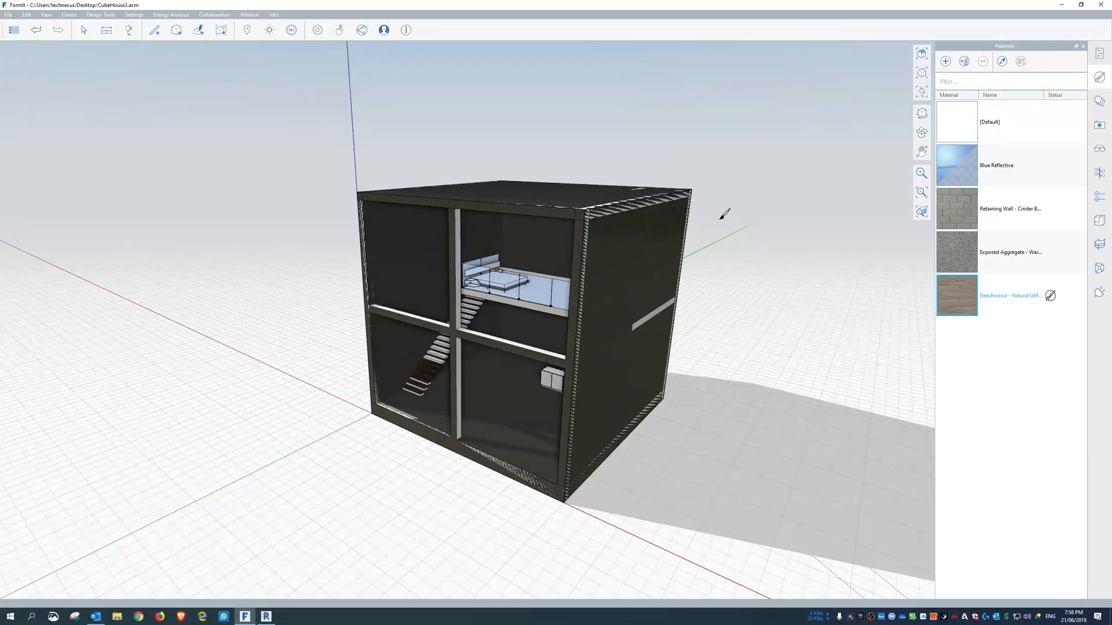
# Step: Save the sketch locally to the Desktop under the new name Cube_House_Revit
pyautogui.click(8, 15)
pyautogui.moveTo(131, 60)
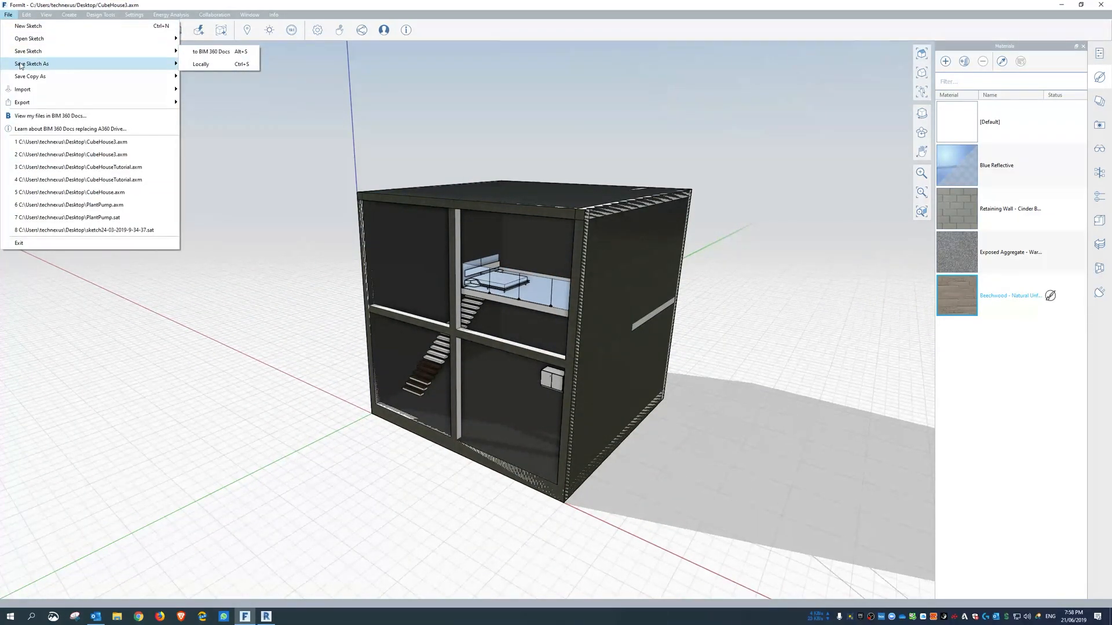
pyautogui.click(203, 76)
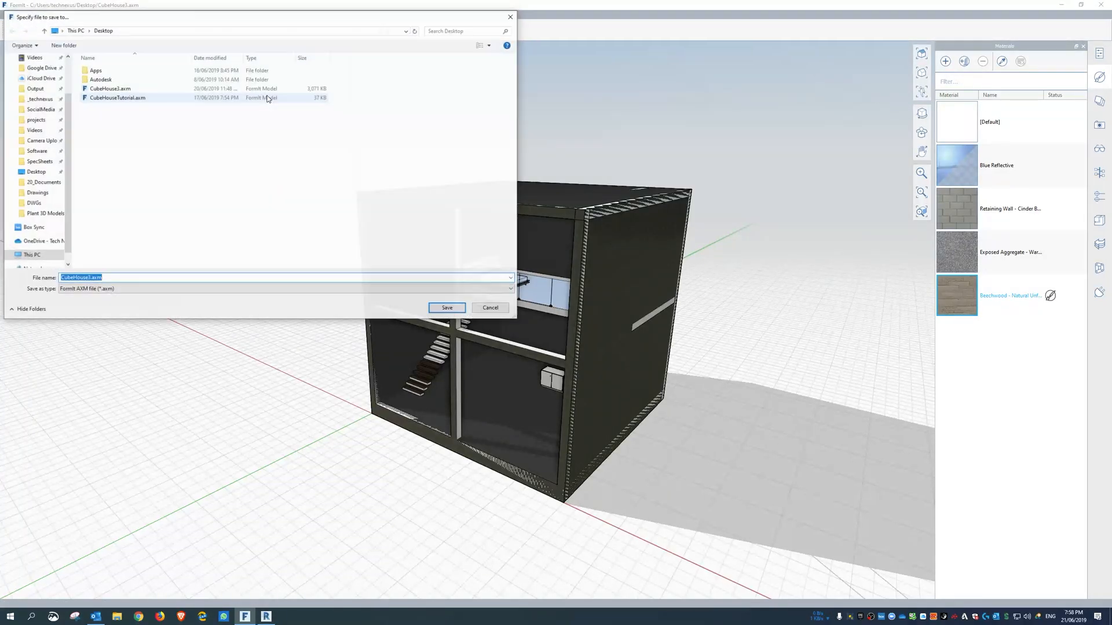
pyautogui.write('cUBE')
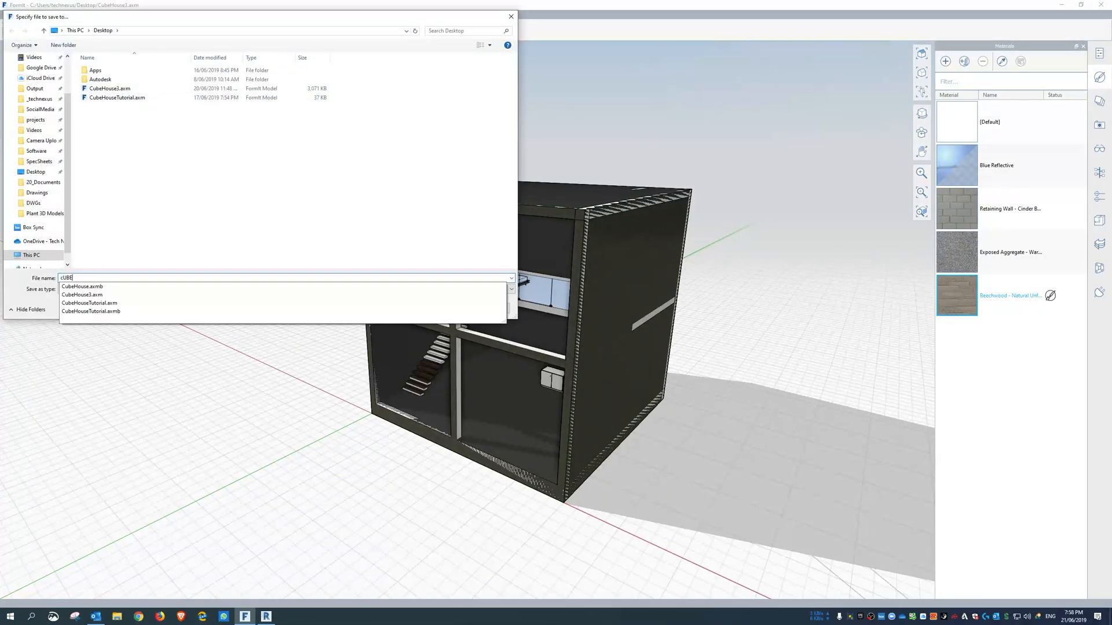
pyautogui.write('hOUSErE')
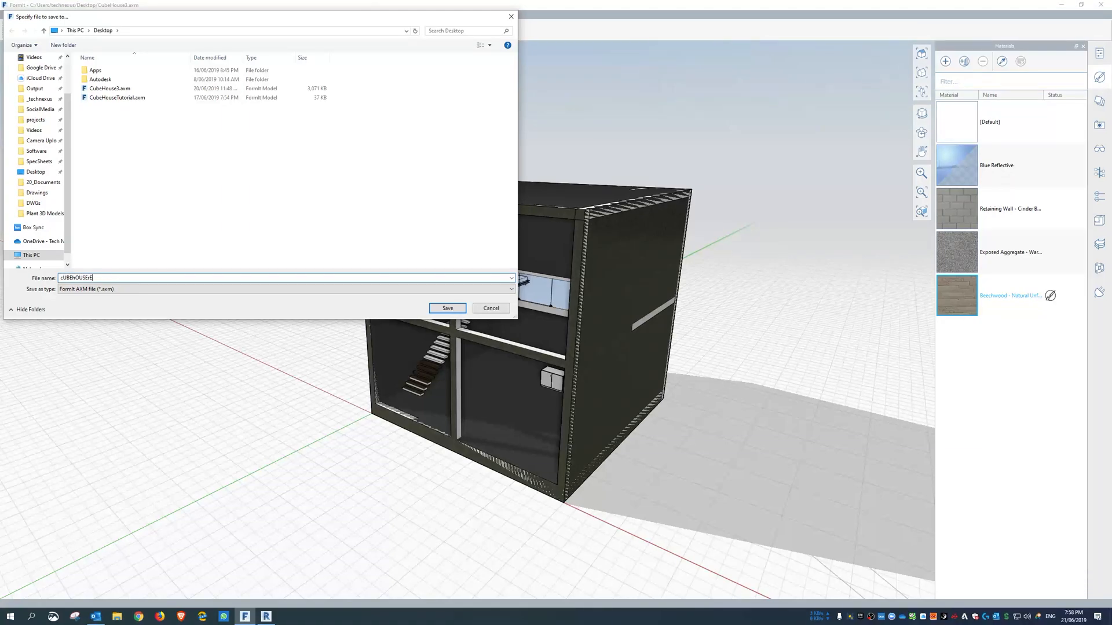
pyautogui.write('V')
pyautogui.press('BackSpace')
pyautogui.press('BackSpace')
pyautogui.press('BackSpace')
pyautogui.press('BackSpace')
pyautogui.press('BackSpace')
pyautogui.press('BackSpace')
pyautogui.press('BackSpace')
pyautogui.press('BackSpace')
pyautogui.press('BackSpace')
pyautogui.press('BackSpace')
pyautogui.press('BackSpace')
pyautogui.press('BackSpace')
pyautogui.write('Cube_H')
pyautogui.press('Return')
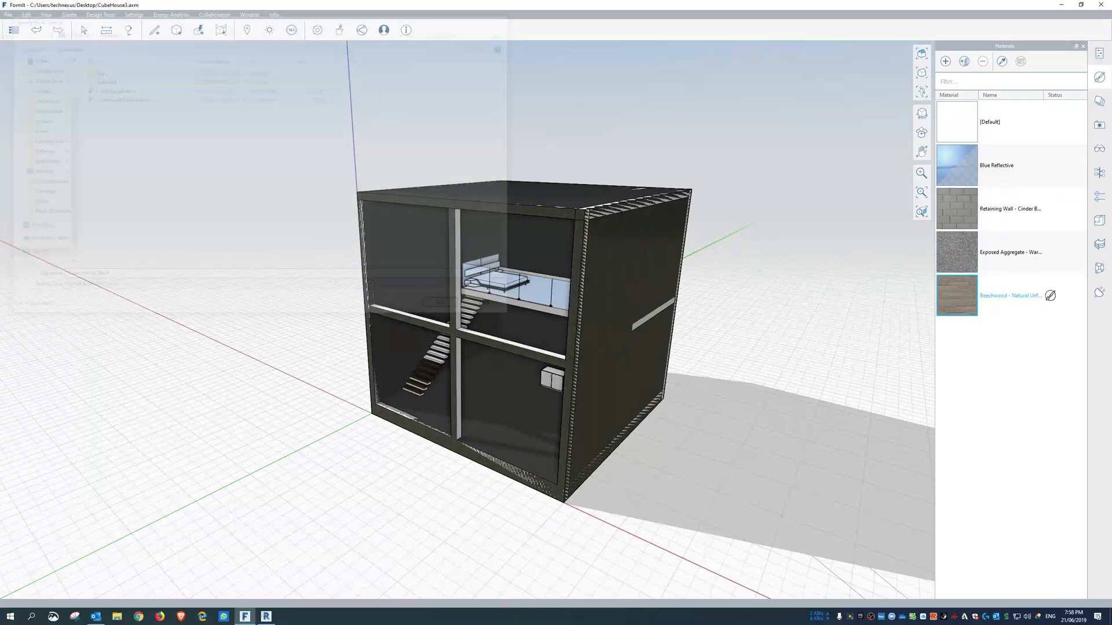
# Step: Switch to Revit 2020 and create a new project from the Architectural Template
pyautogui.click(266, 617)
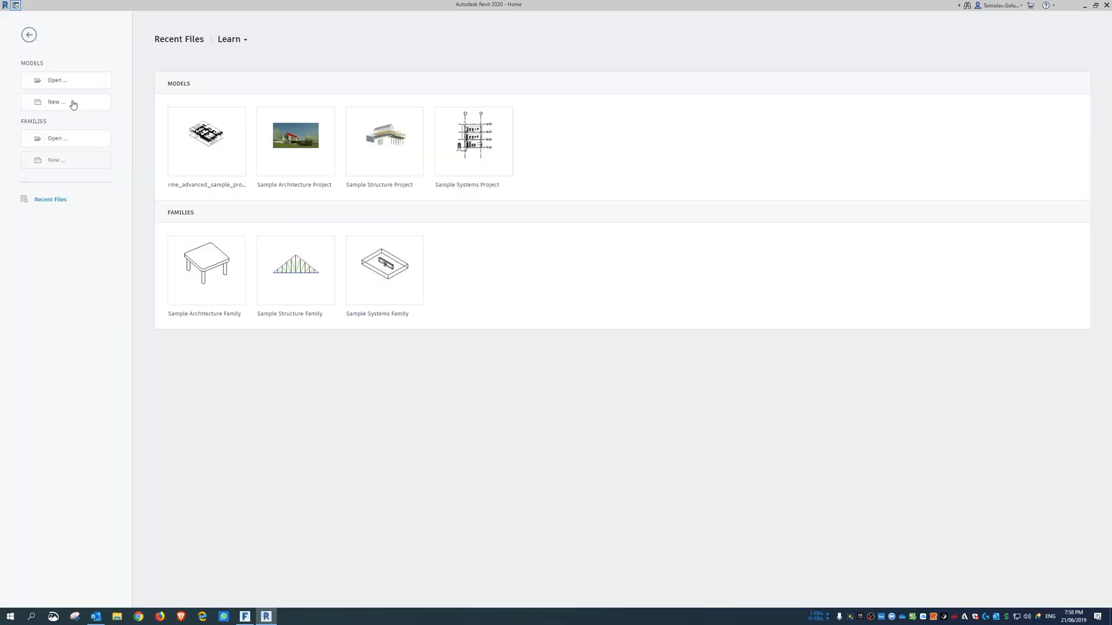
pyautogui.click(71, 103)
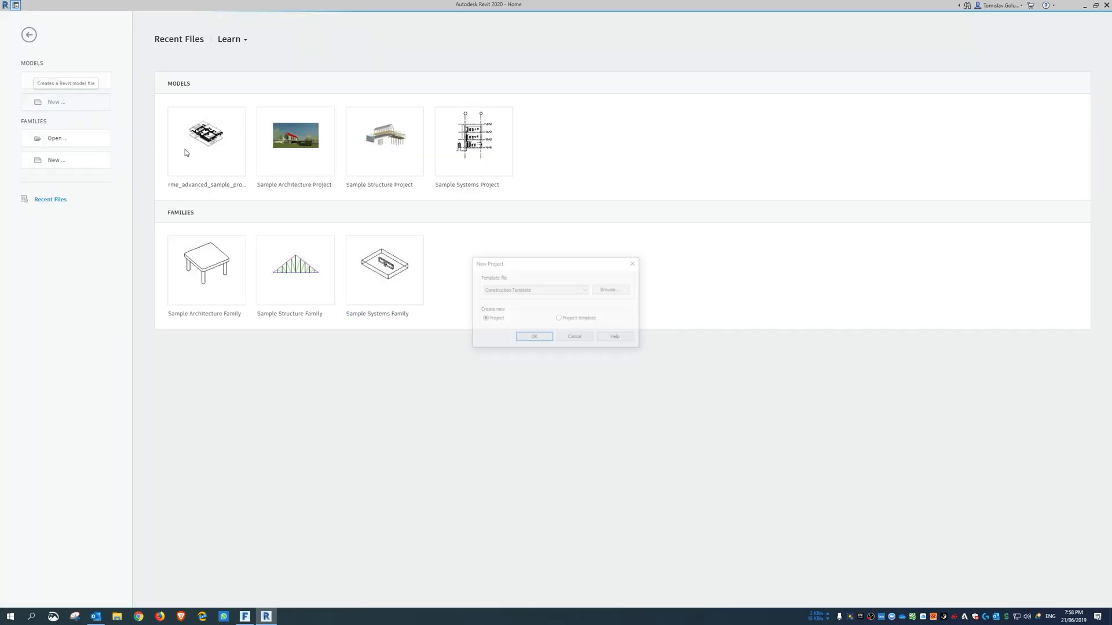
pyautogui.click(536, 290)
pyautogui.click(521, 306)
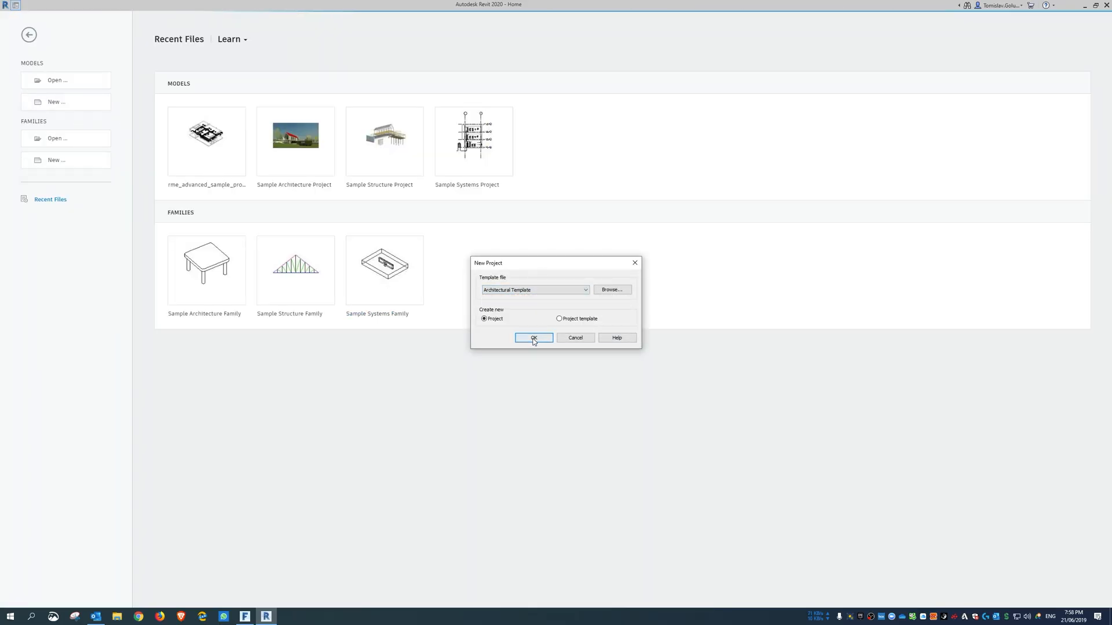
pyautogui.click(534, 340)
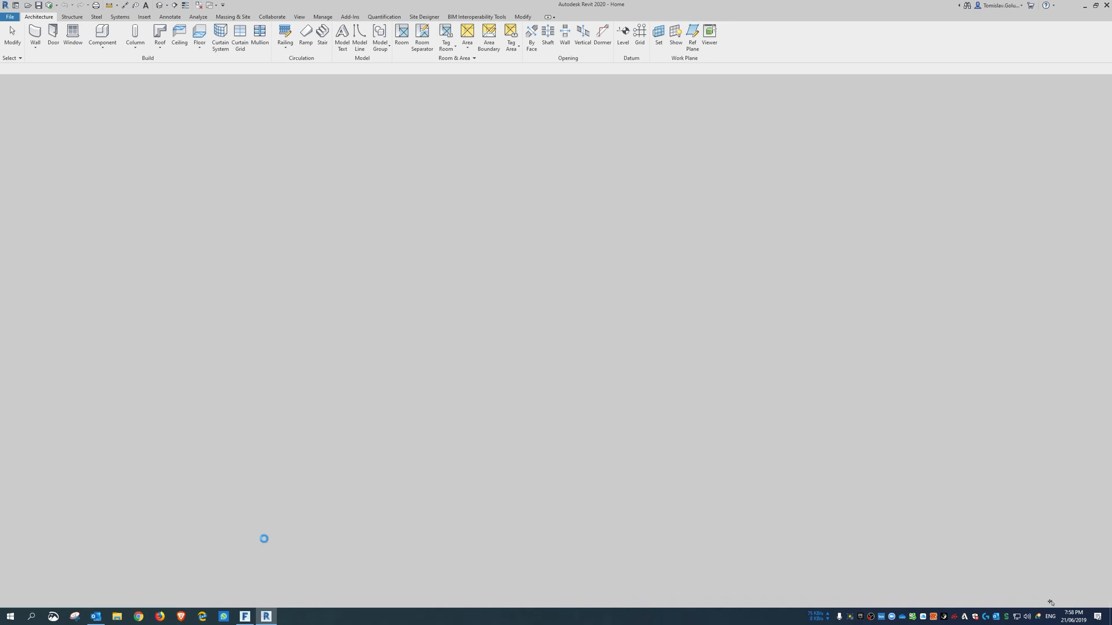
# Step: Switch back to FormIt and close it
pyautogui.click(245, 616)
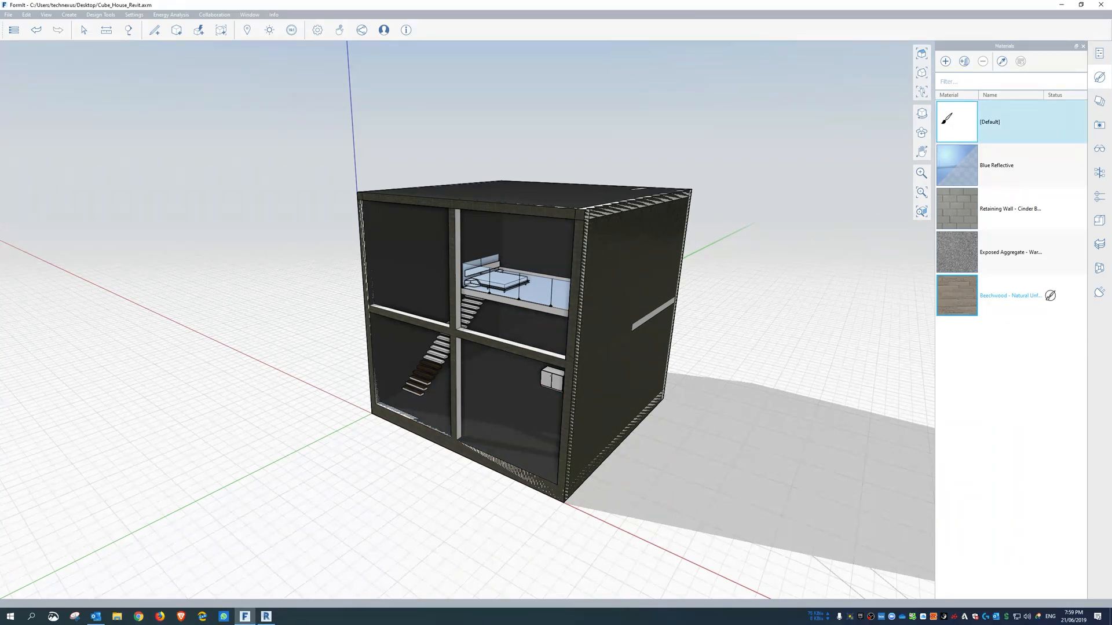
pyautogui.moveTo(705, 301)
pyautogui.mouseDown(button='middle')
pyautogui.moveTo(677, 313)
pyautogui.moveTo(670, 304)
pyautogui.mouseUp(button='middle')
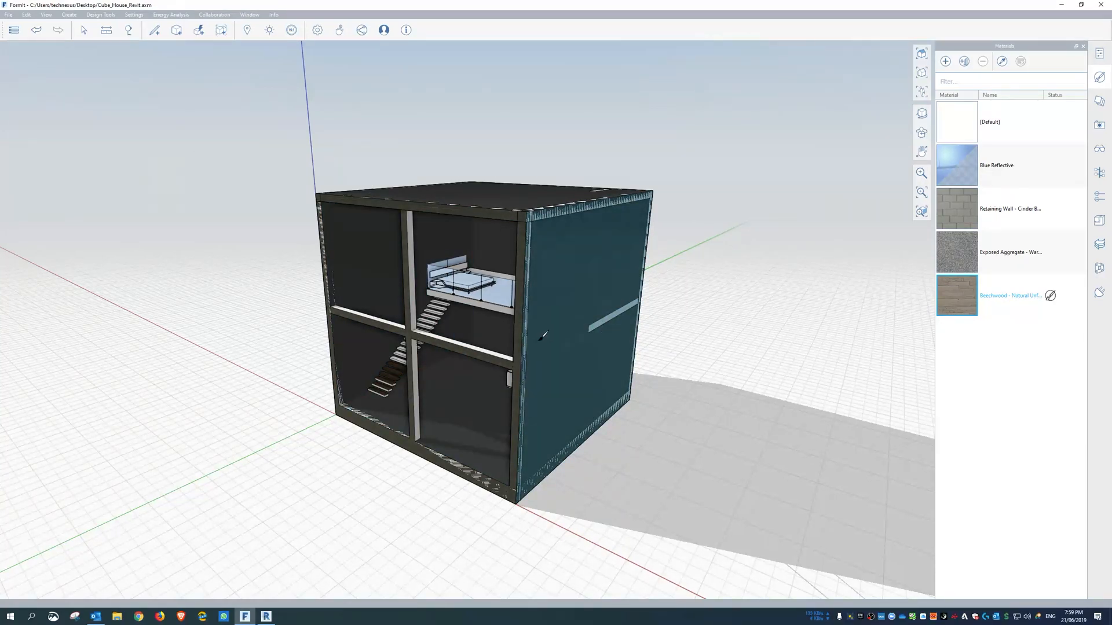
pyautogui.click(1100, 5)
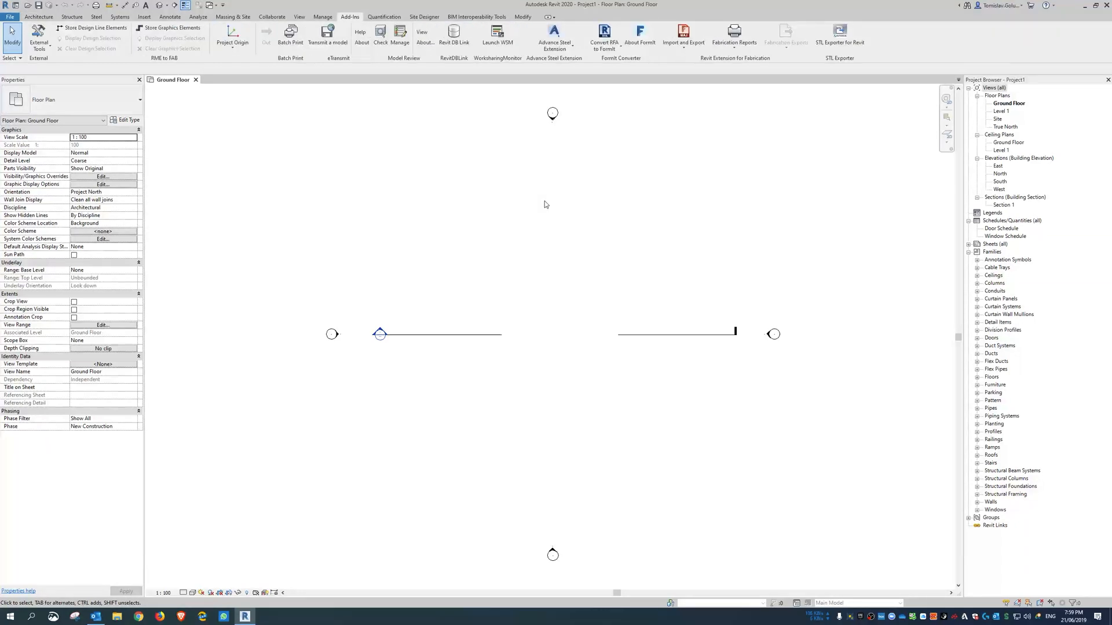
# Step: Import the FormIt file Cube_House_Revit.axm from the Desktop into the Revit project with Import FormIt to RVT
pyautogui.click(619, 46)
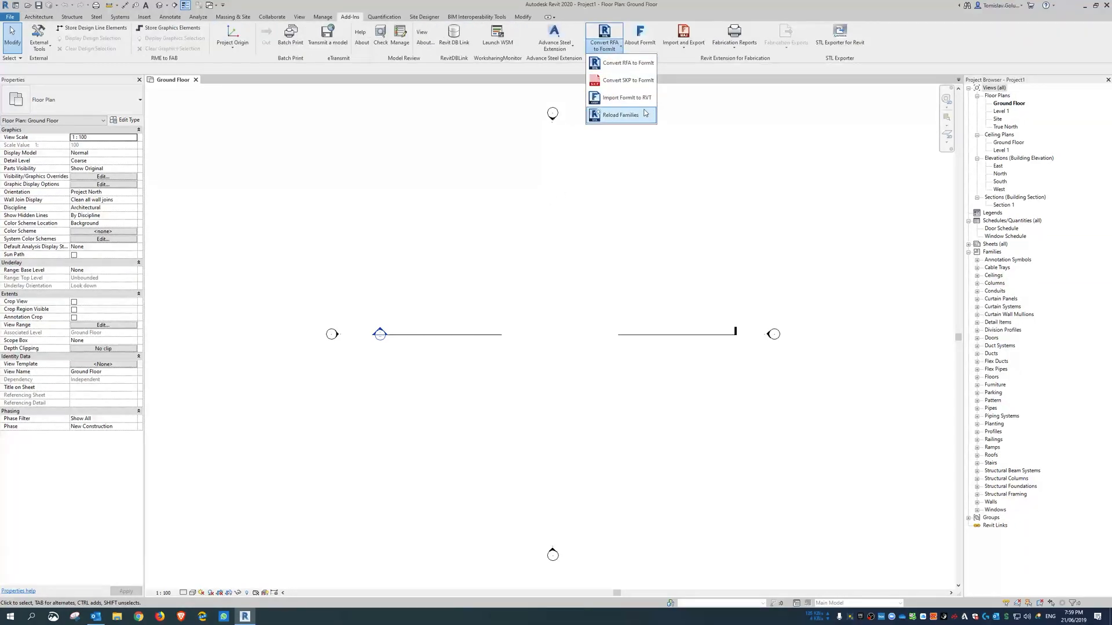
pyautogui.click(611, 98)
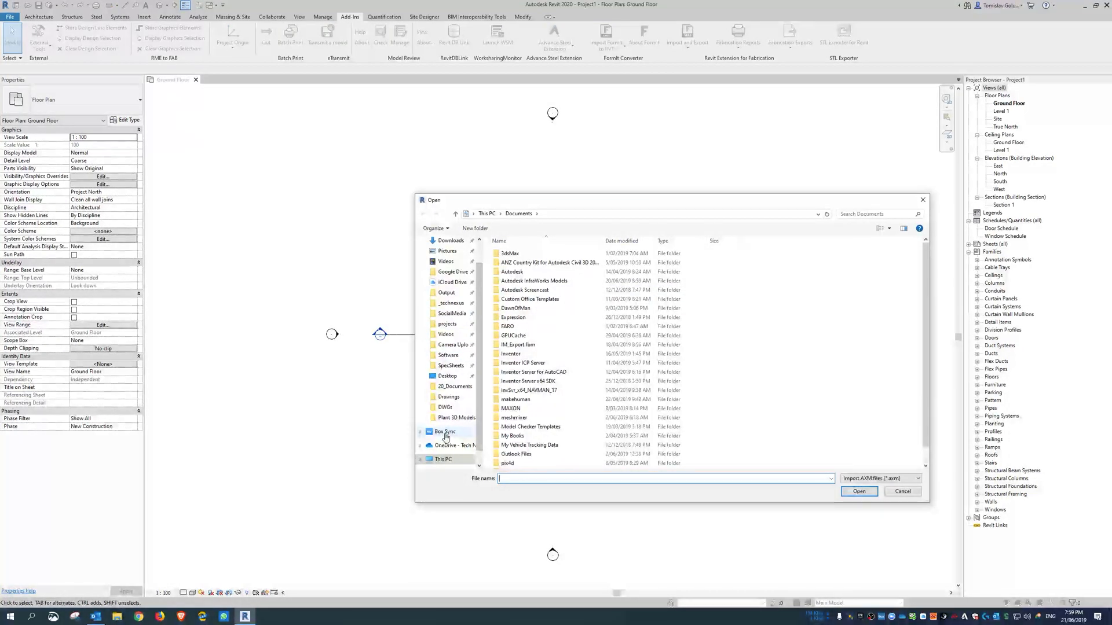
pyautogui.click(448, 377)
pyautogui.click(527, 271)
pyautogui.click(858, 491)
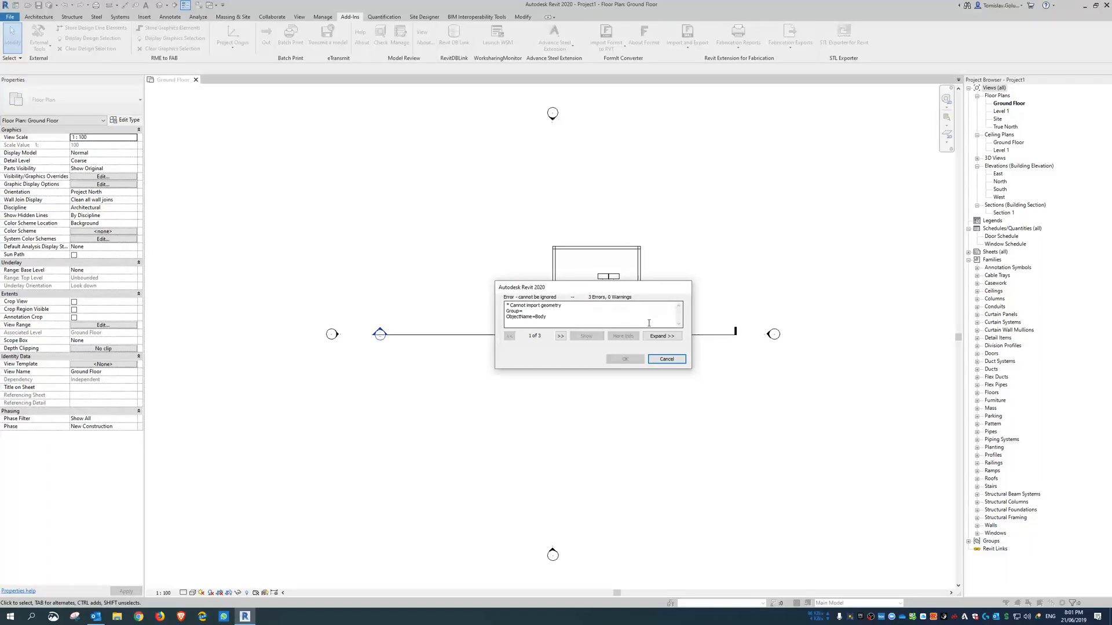
# Step: Expand the import error messages, examine the entries for the base cabinet and toilet groups, and dismiss the error dialog
pyautogui.click(662, 336)
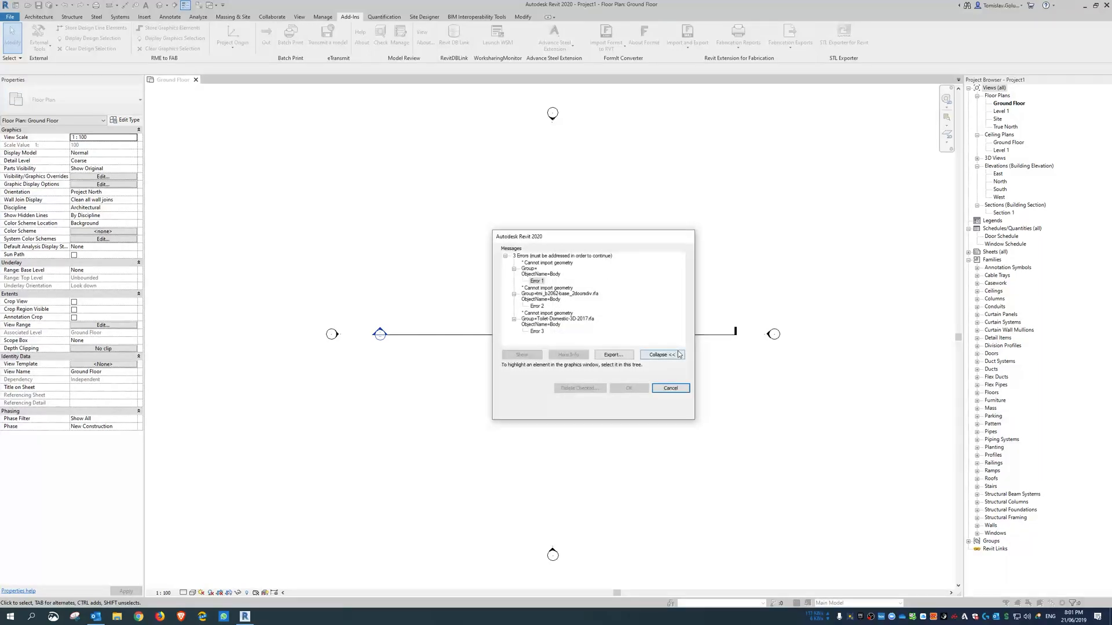
pyautogui.click(564, 295)
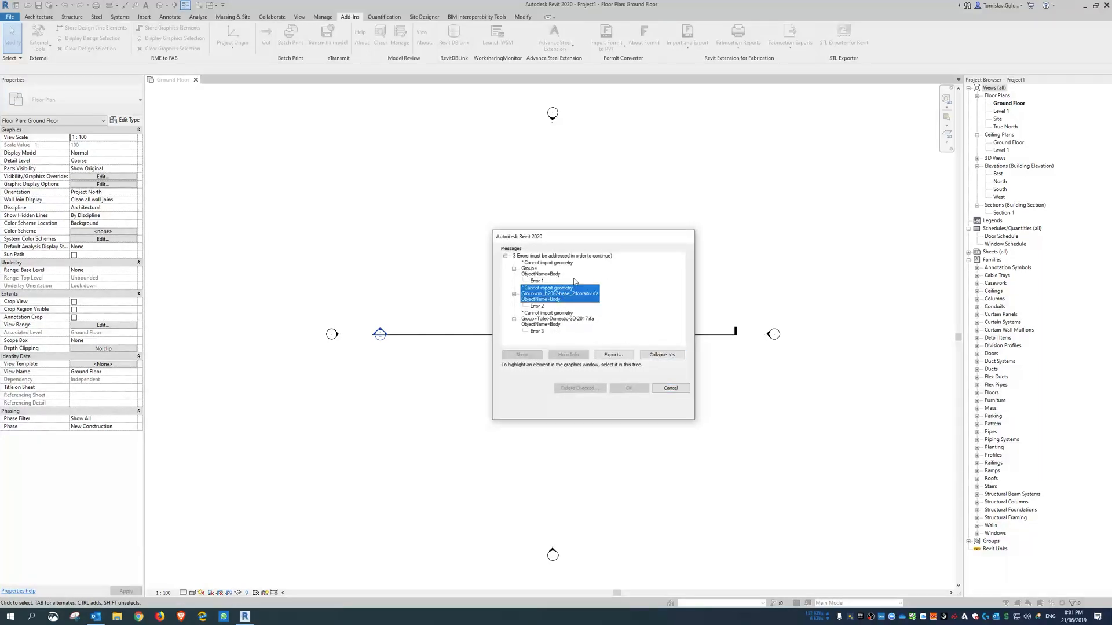
pyautogui.click(585, 324)
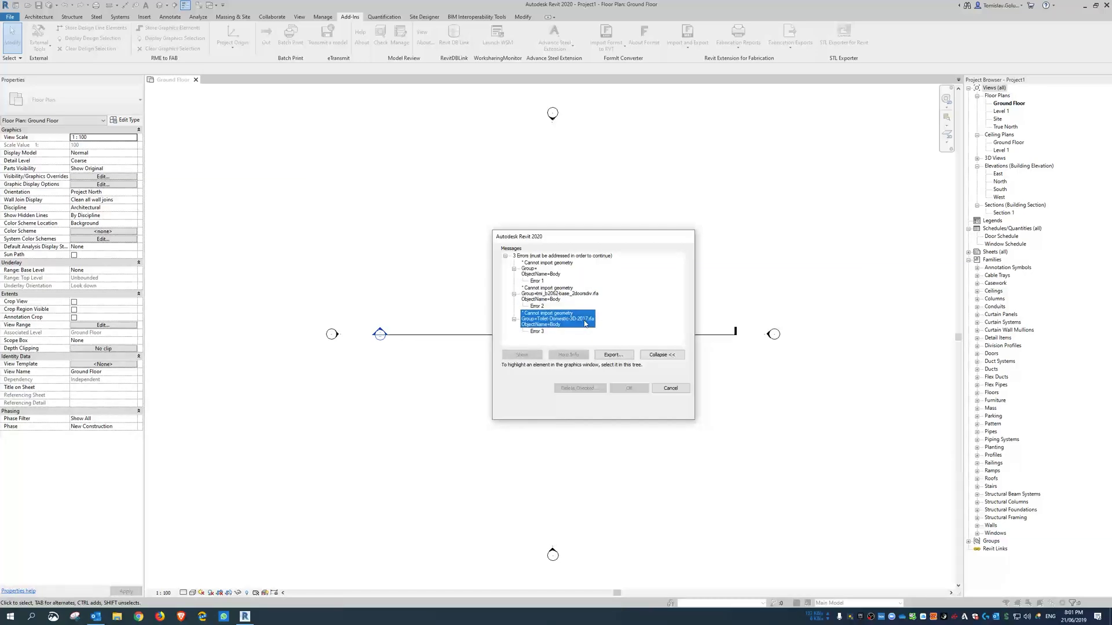
pyautogui.click(668, 388)
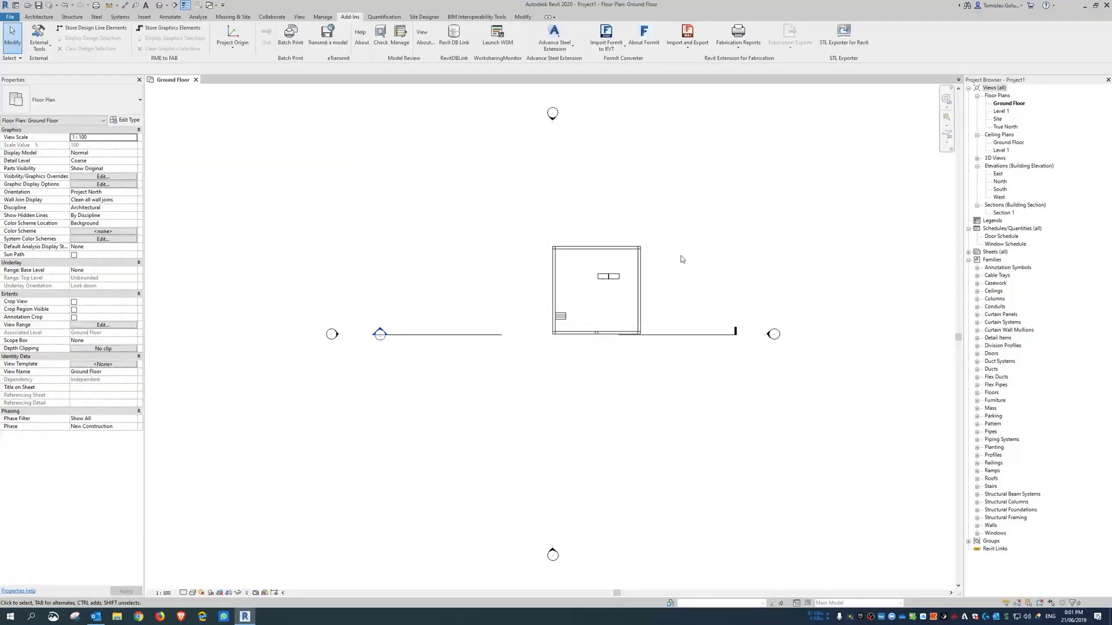
# Step: Examine the imported house geometry in the Ground Floor plan, cancelling the repeated import command
pyautogui.scroll(5, 607, 290)
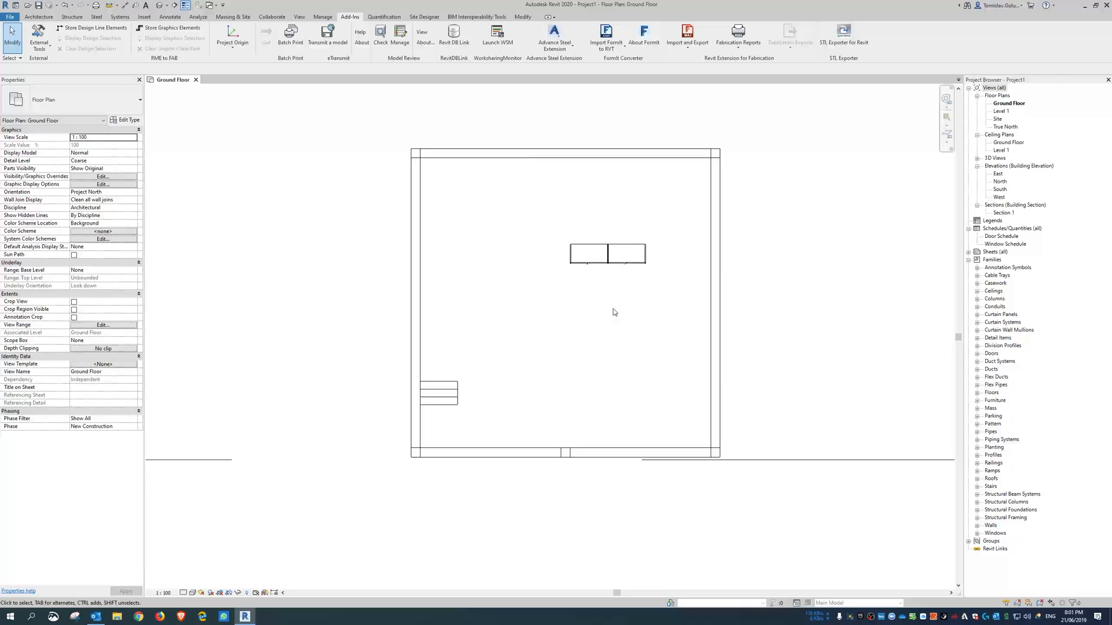
pyautogui.scroll(-3, 666, 295)
pyautogui.moveTo(738, 322); pyautogui.dragTo(711, 357, button='middle')
pyautogui.press('Return')
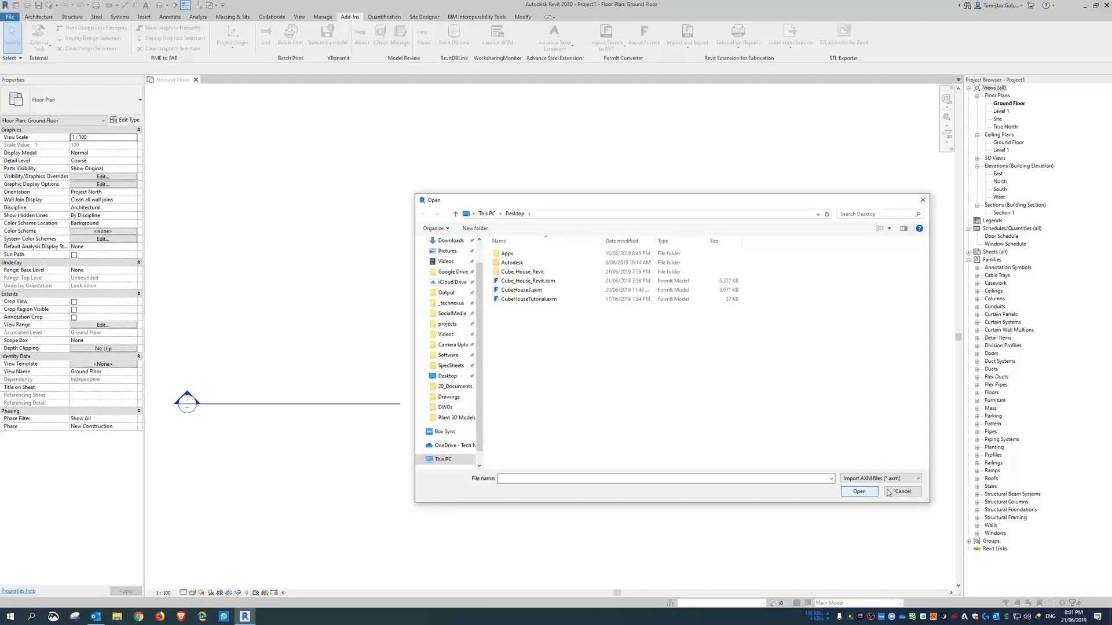
pyautogui.click(896, 491)
# Step: Open the default 3D view and inspect the imported furniture and fixtures, cancelling the repeated import command
pyautogui.click(160, 6)
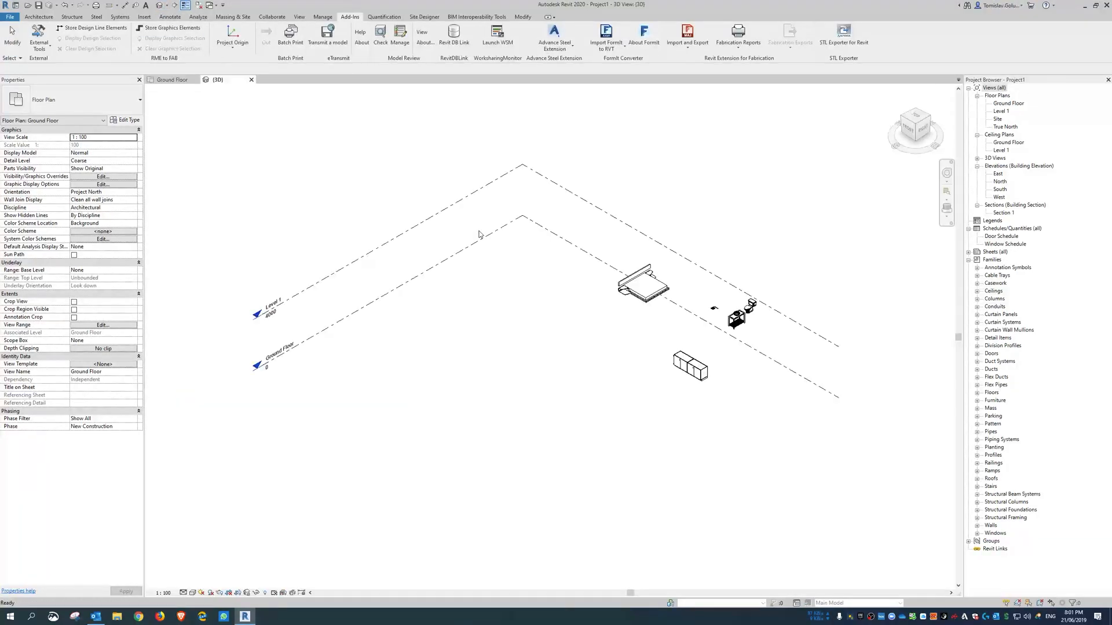
pyautogui.scroll(3, 771, 346)
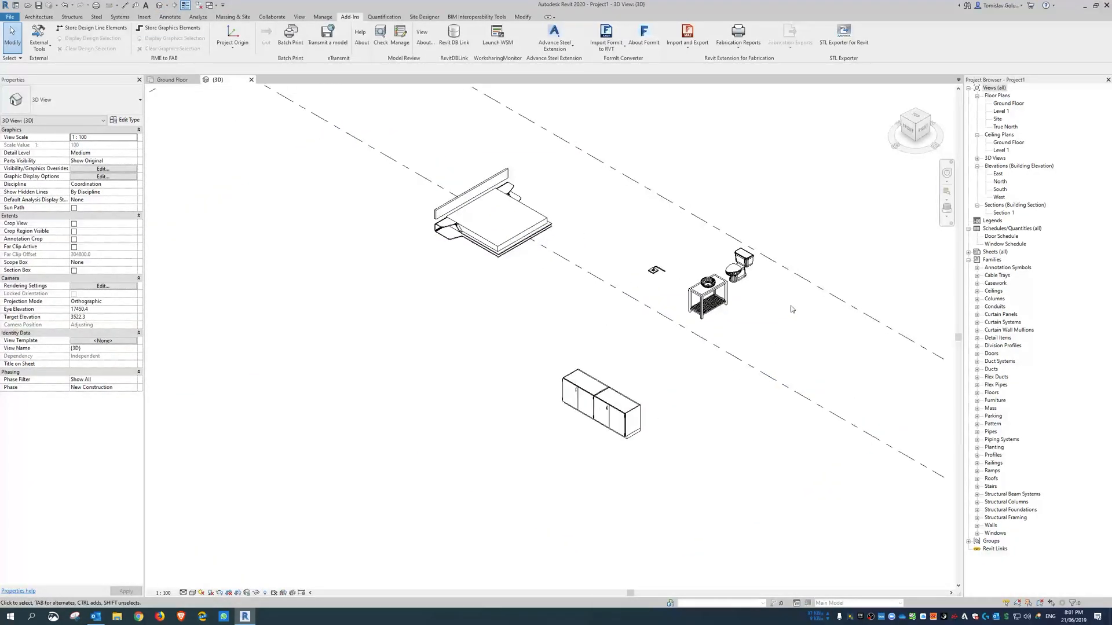
pyautogui.moveTo(792, 310); pyautogui.dragTo(634, 313, button='middle')
pyautogui.scroll(-2, 608, 332)
pyautogui.press('Return')
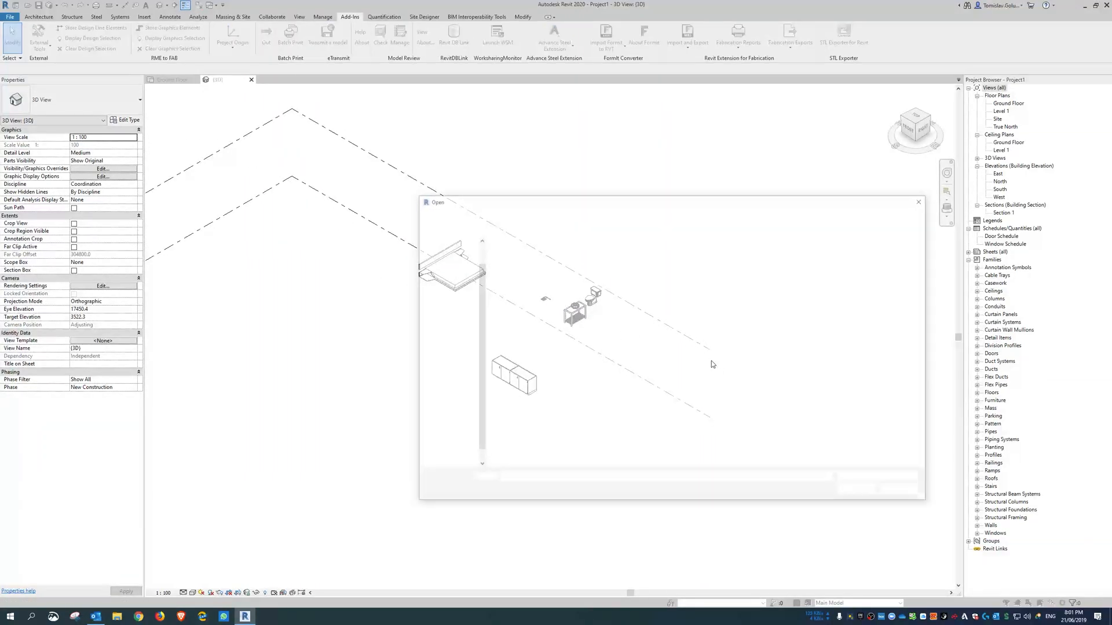
pyautogui.click(898, 492)
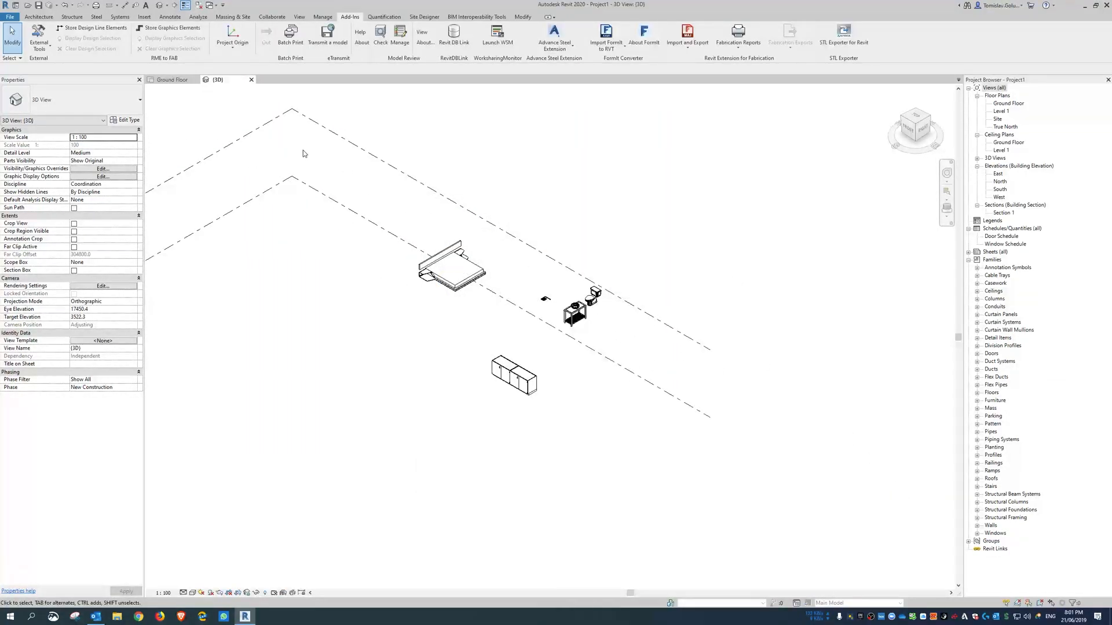
# Step: Turn on the Mass category, including its subcategories, in the 3D view's Visibility/Graphic Overrides
pyautogui.click(117, 169)
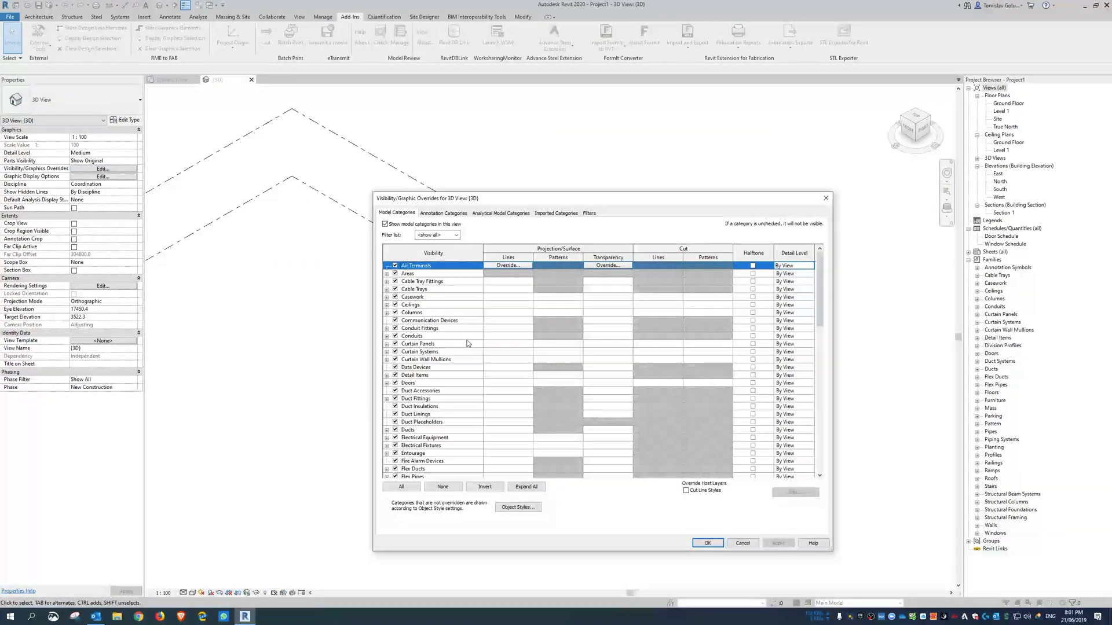
pyautogui.scroll(-6, 468, 343)
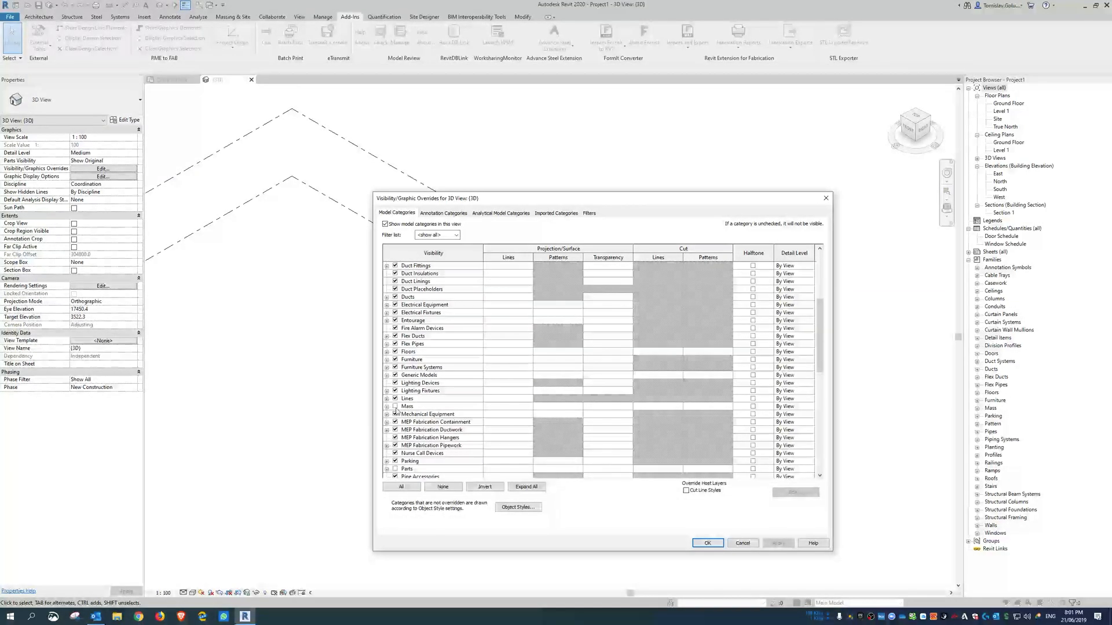
pyautogui.click(394, 407)
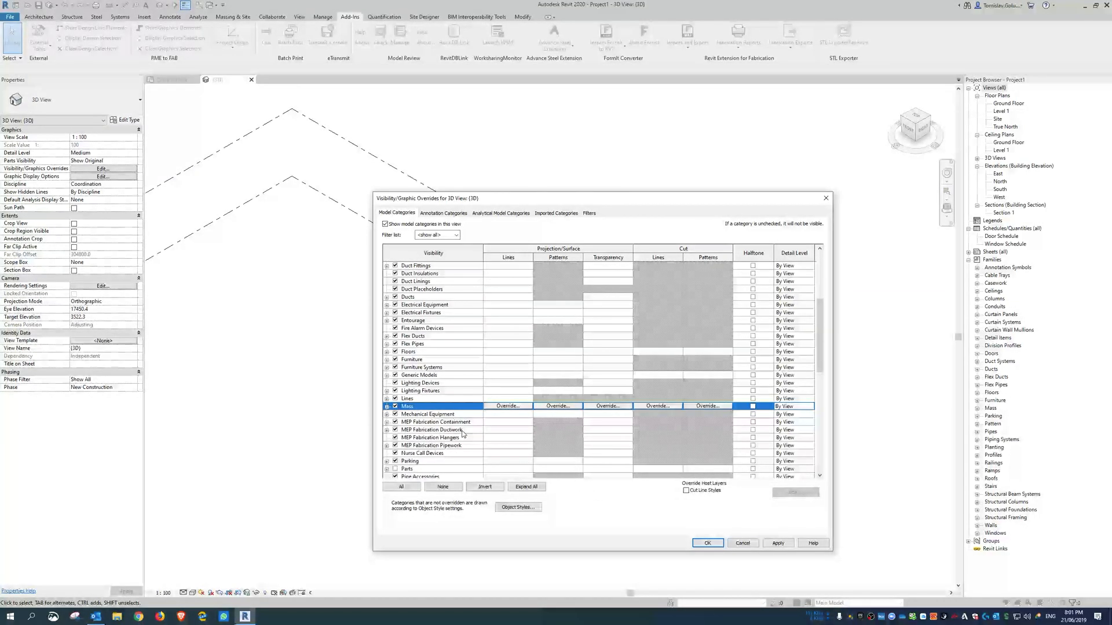
pyautogui.click(387, 407)
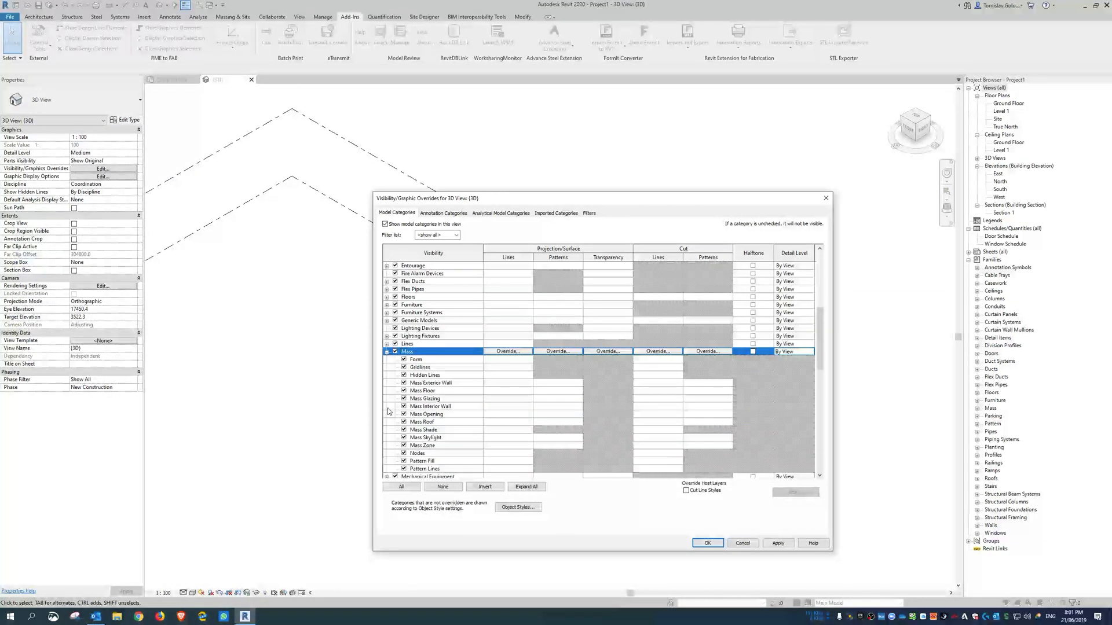
pyautogui.click(699, 543)
# Step: Inspect the imported cube house from the front and from a raised corner angle in the 3D view
pyautogui.keyDown('shift'); pyautogui.moveTo(660, 375); pyautogui.dragTo(706, 314, button='middle'); pyautogui.keyUp('shift')
pyautogui.click(914, 126)
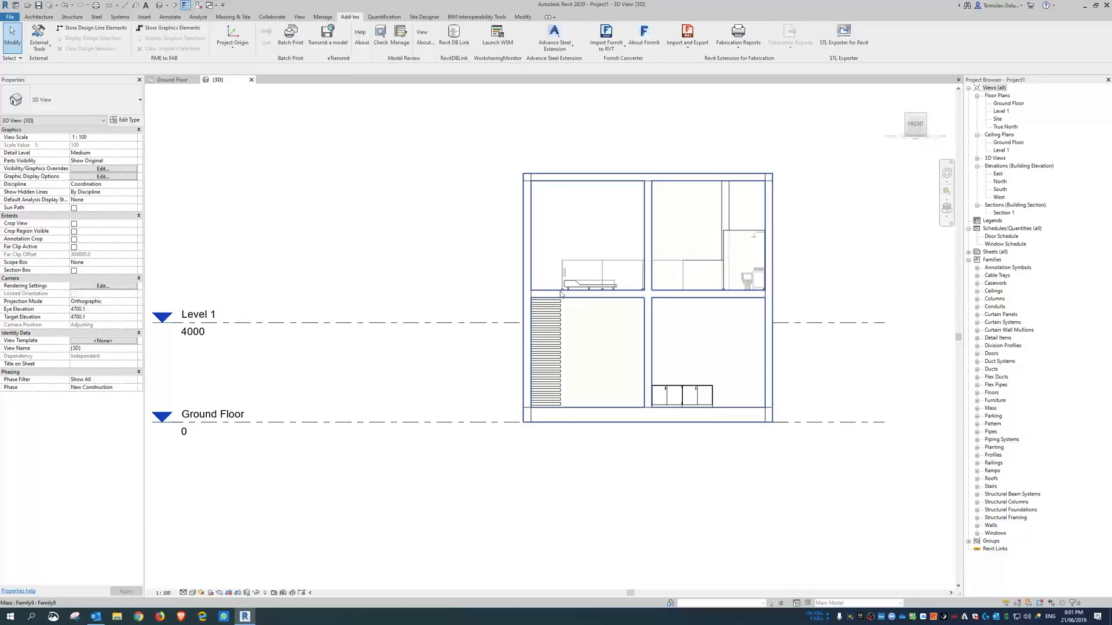
pyautogui.scroll(3, 696, 365)
pyautogui.scroll(-4, 645, 288)
pyautogui.keyDown('shift'); pyautogui.moveTo(653, 295); pyautogui.dragTo(385, 154, button='middle'); pyautogui.keyUp('shift')
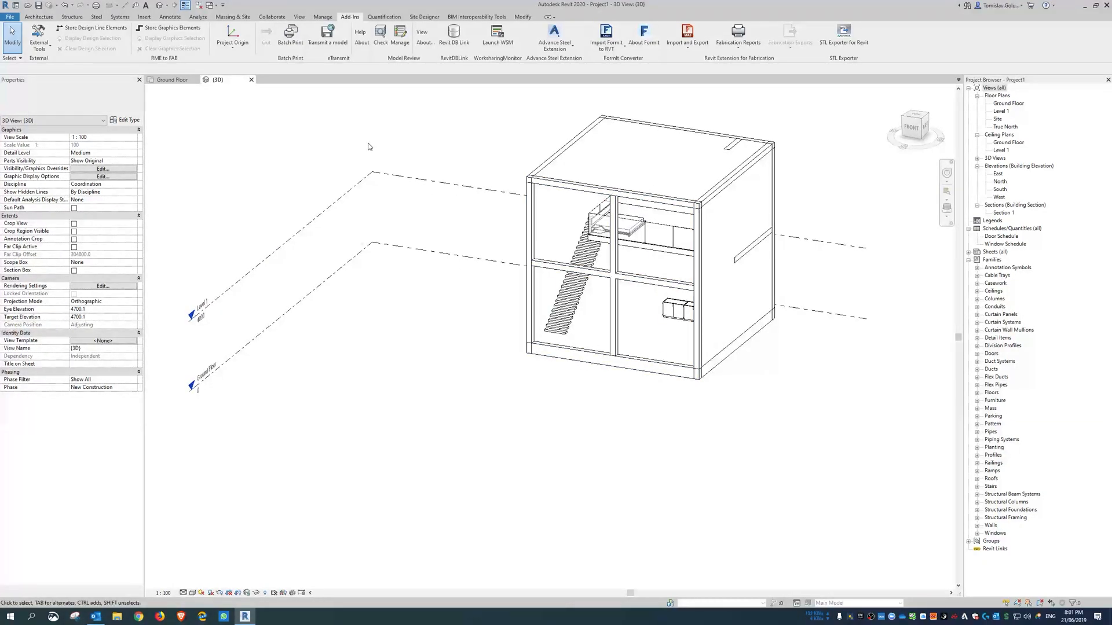
# Step: Create a camera view from the Ground Floor plan, placed in the house corner beside the stairs and aimed at the diagonally opposite corner
pyautogui.click(299, 16)
pyautogui.click(173, 80)
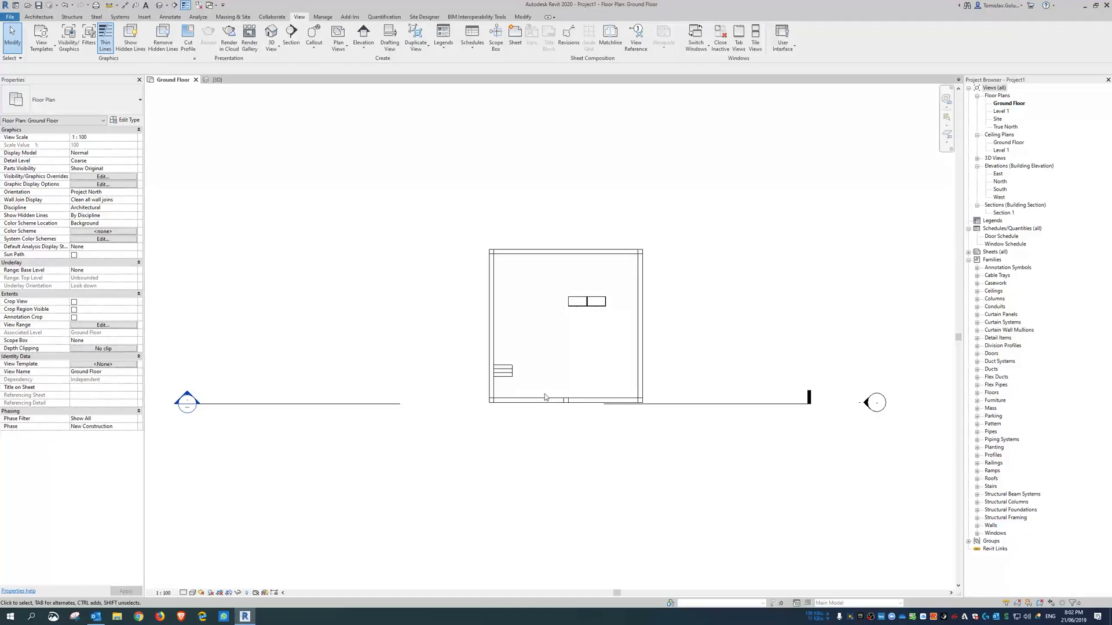
pyautogui.click(276, 53)
pyautogui.click(290, 85)
pyautogui.click(501, 395)
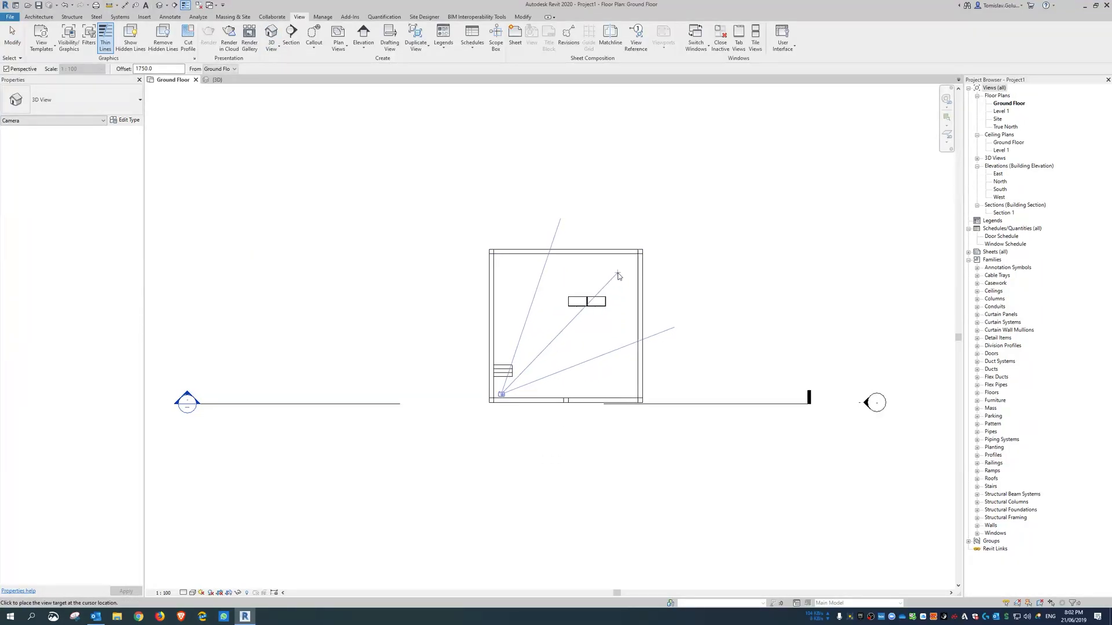
pyautogui.click(630, 260)
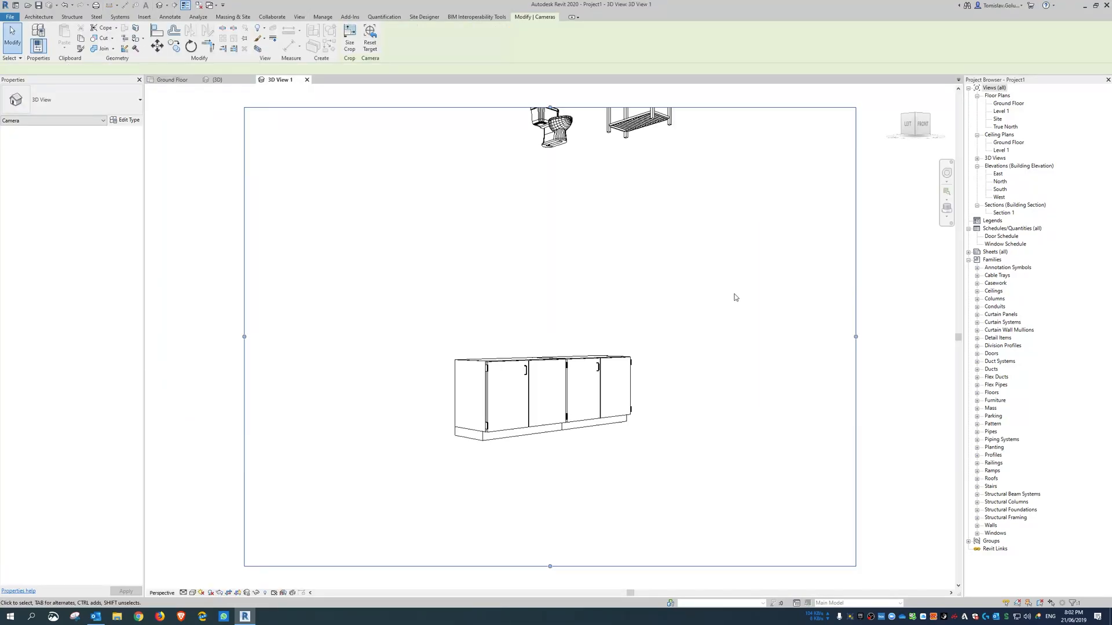
# Step: Turn on the Mass category in the first camera view's Visibility/Graphic Overrides
pyautogui.click(103, 153)
pyautogui.scroll(-5, 444, 388)
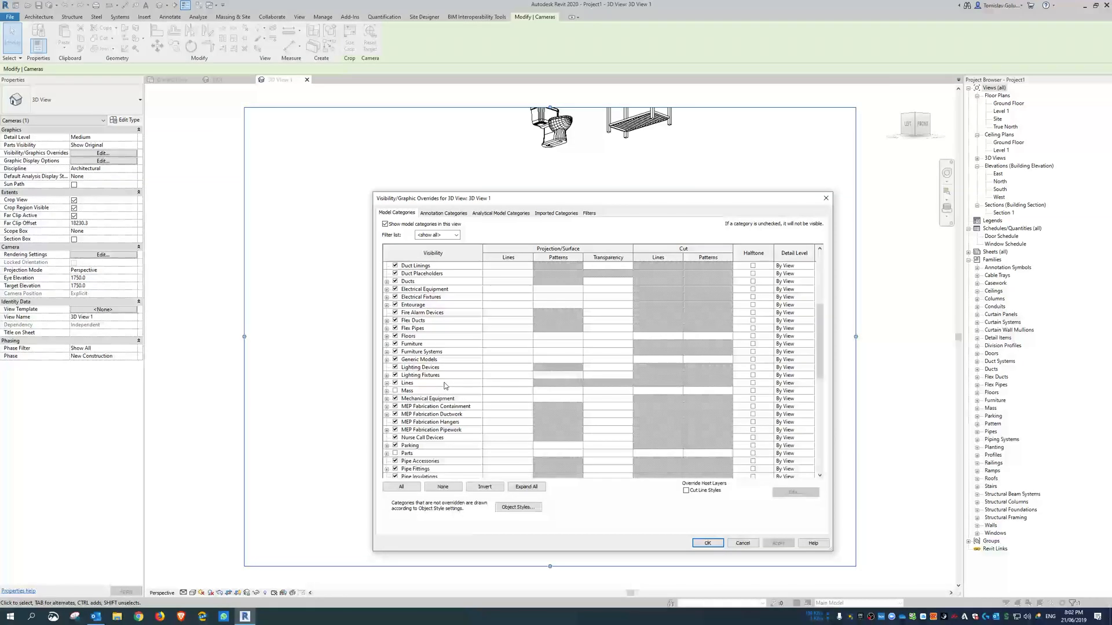
pyautogui.click(408, 377)
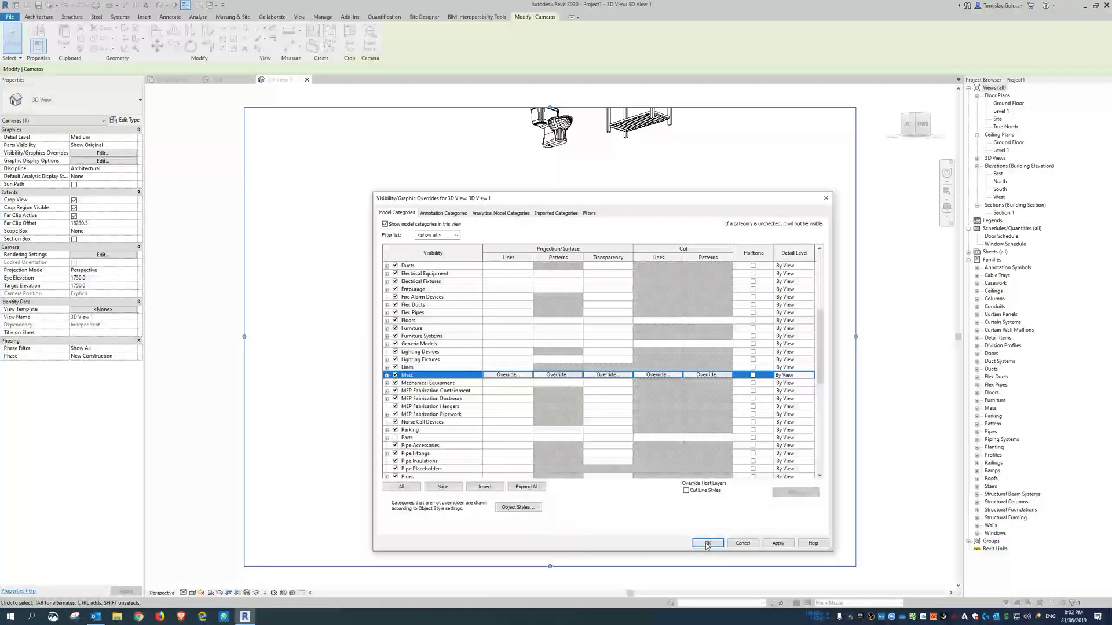
pyautogui.click(743, 543)
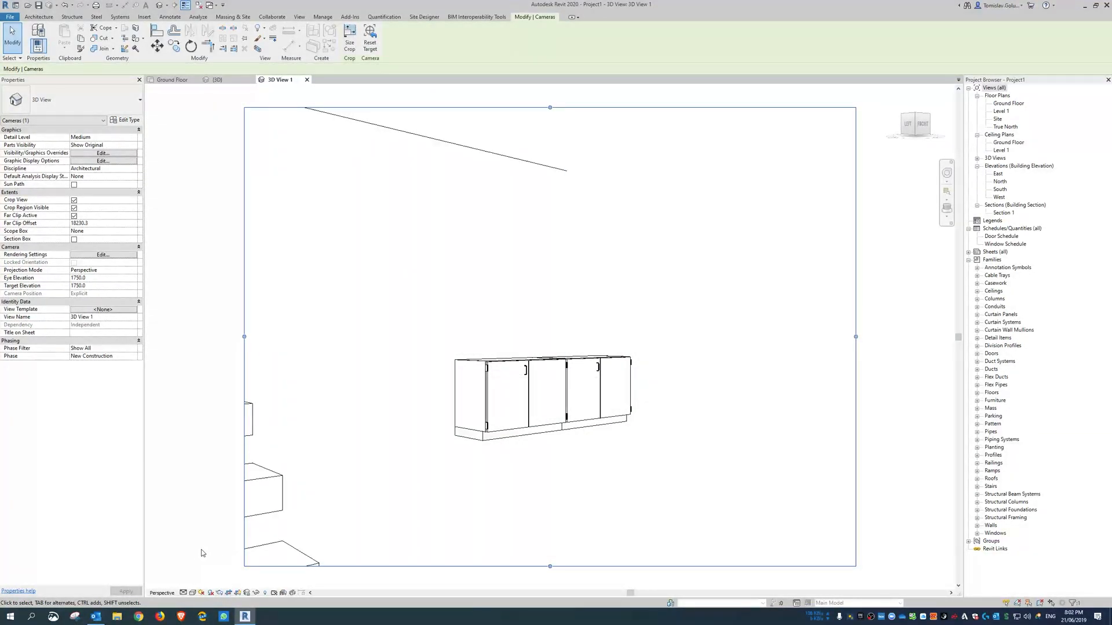
# Step: Set the first camera view to Fine detail level and the Shaded visual style
pyautogui.click(183, 593)
pyautogui.click(194, 581)
pyautogui.click(191, 593)
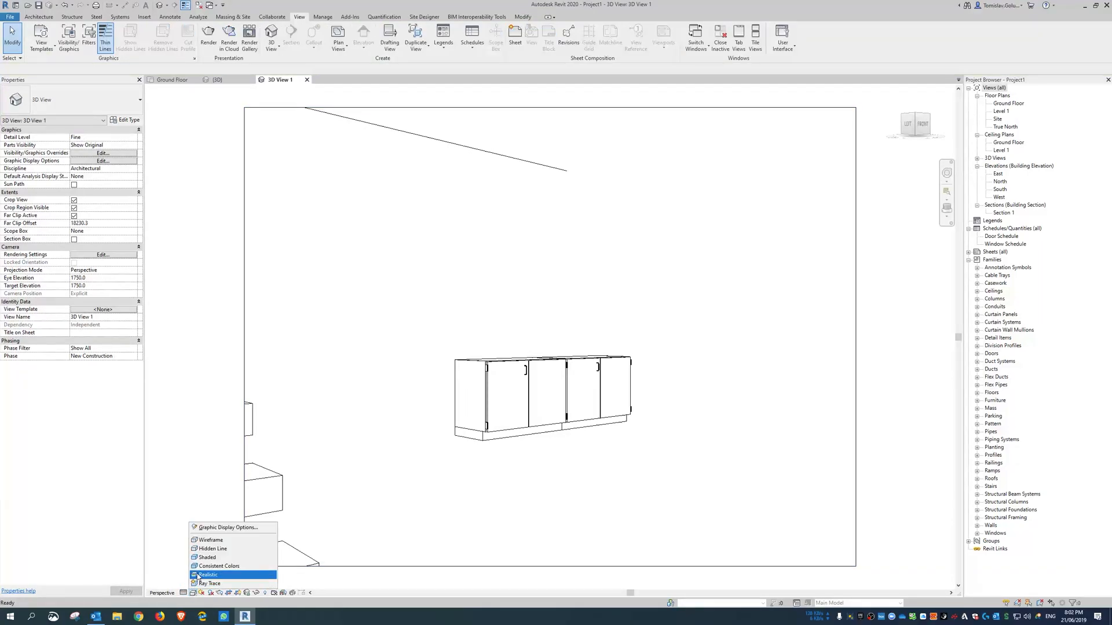
pyautogui.click(208, 559)
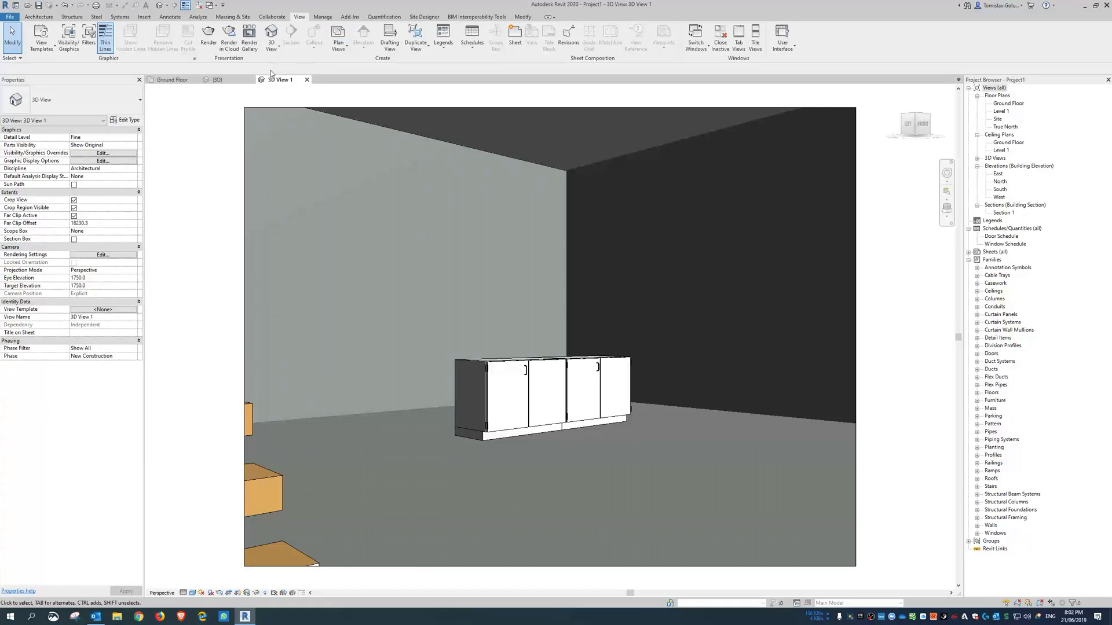
# Step: Create a second camera view from the Ground Floor plan, placed in the lower-right interior corner and aimed diagonally towards the upper-left corner
pyautogui.click(173, 80)
pyautogui.click(277, 48)
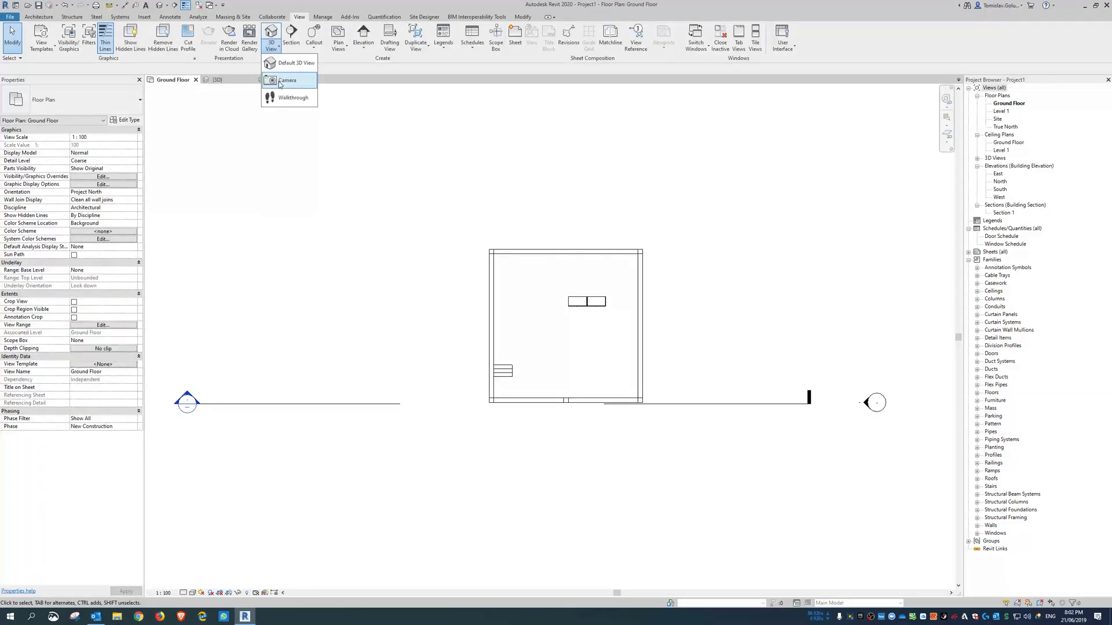
pyautogui.click(288, 80)
pyautogui.click(633, 393)
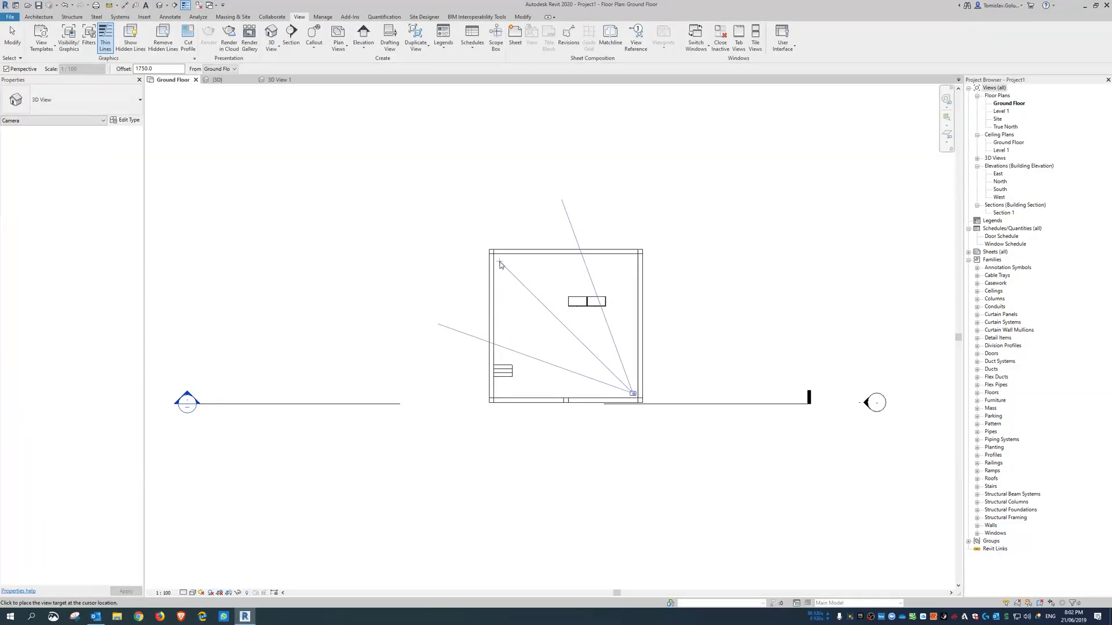
pyautogui.click(555, 293)
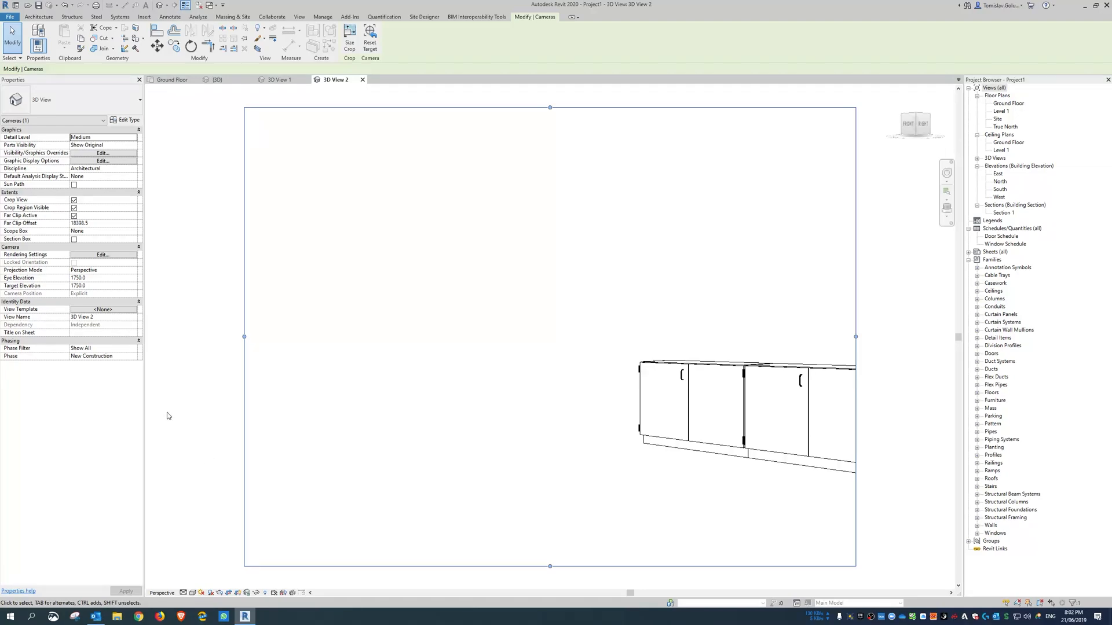
# Step: Turn on the Mass category in the second camera view's Visibility/Graphic Overrides
pyautogui.click(103, 153)
pyautogui.scroll(-8, 432, 404)
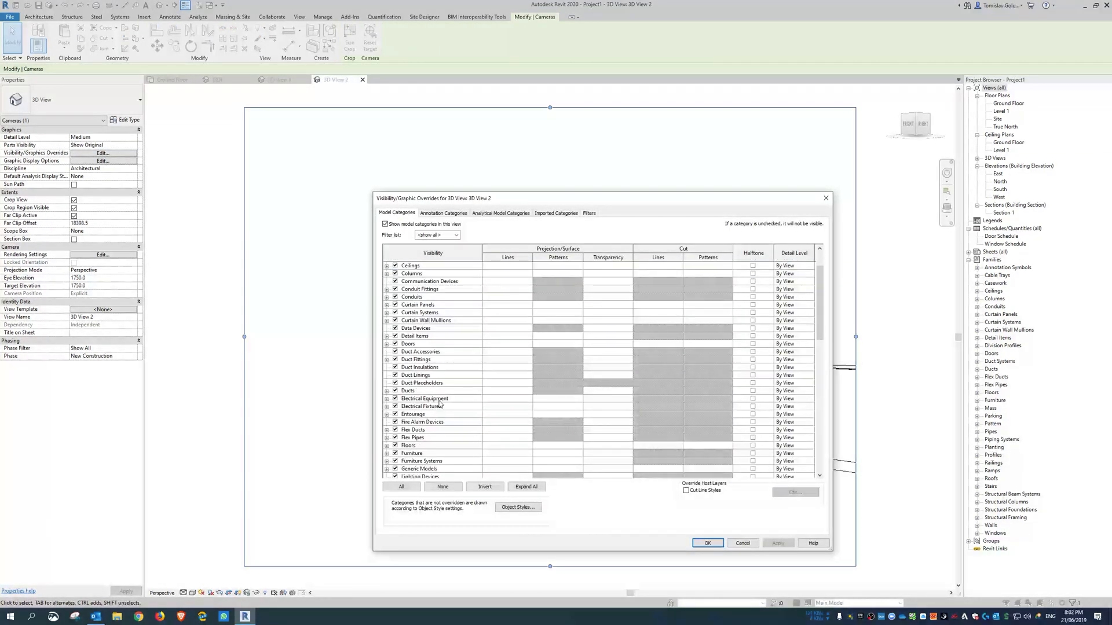
pyautogui.click(395, 351)
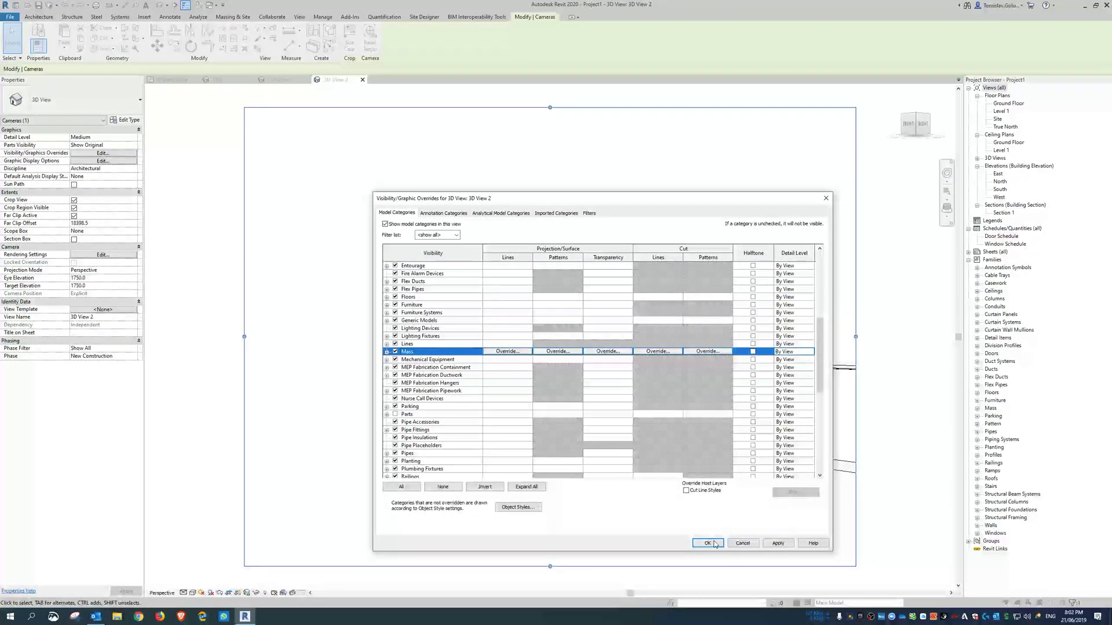
pyautogui.press('Return')
# Step: Set the second camera view to Fine detail level, try the Realistic visual style, and switch it to Shaded
pyautogui.click(193, 593)
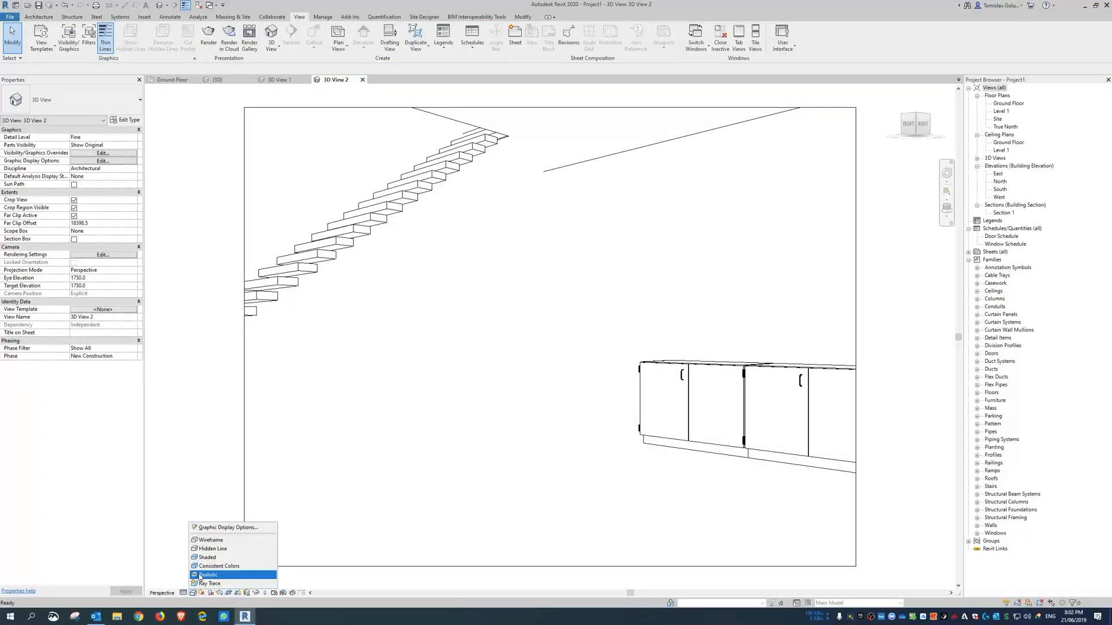
pyautogui.click(199, 576)
pyautogui.click(193, 593)
pyautogui.click(209, 559)
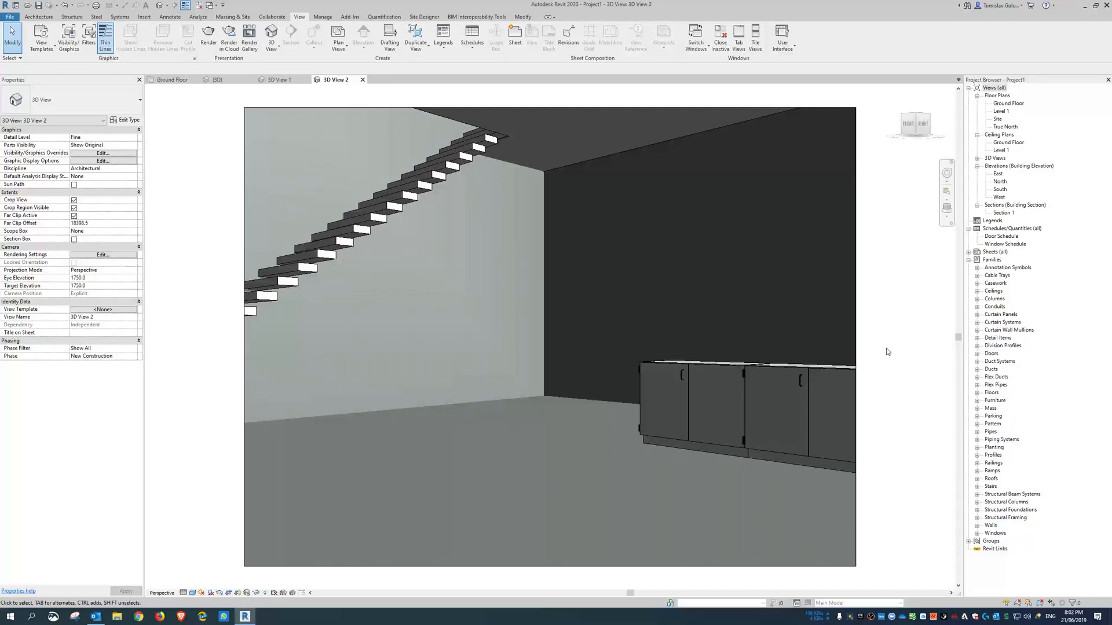
pyautogui.scroll(-2, 679, 318)
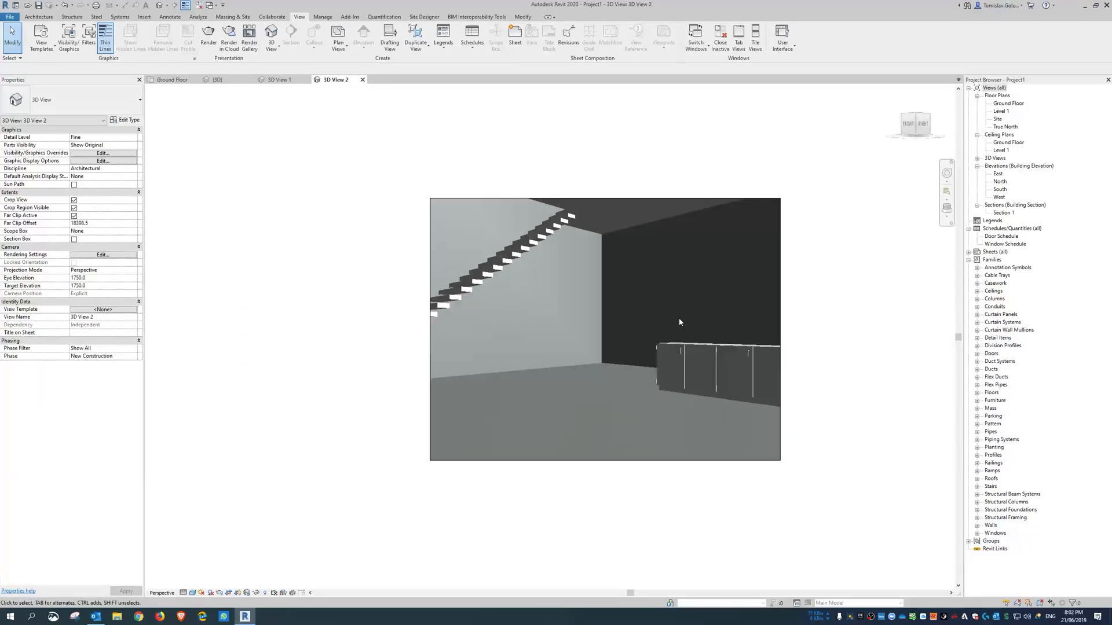
pyautogui.scroll(1, 822, 312)
pyautogui.moveTo(823, 327); pyautogui.dragTo(830, 317, button='middle')
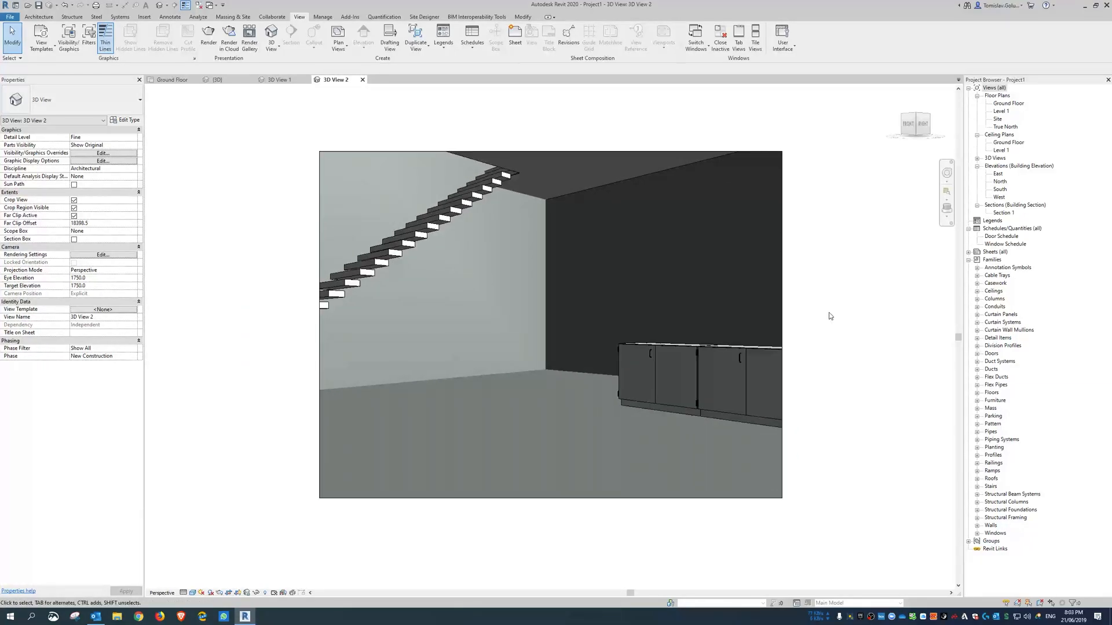